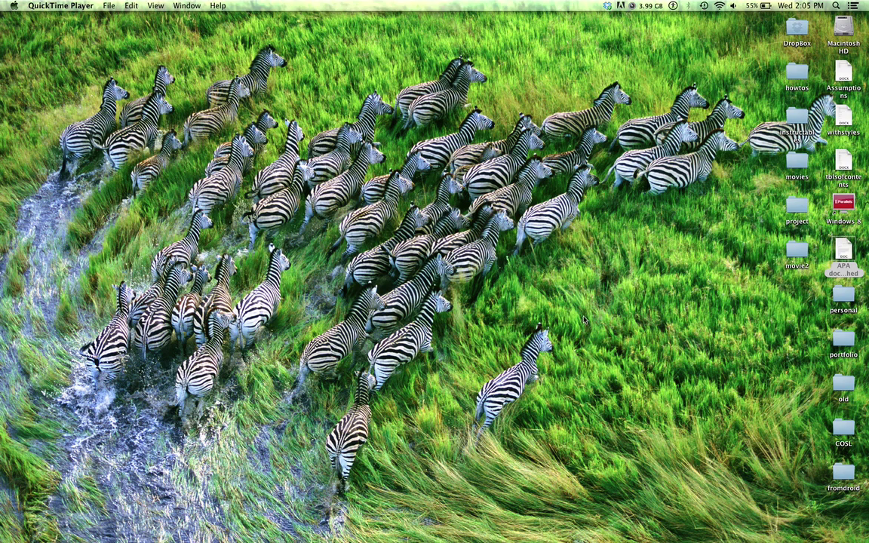
Open APA document Finished.doc from recent downloads and scroll to its table of contents
{"action": "mouse_move", "coordinate": [754, 540]}
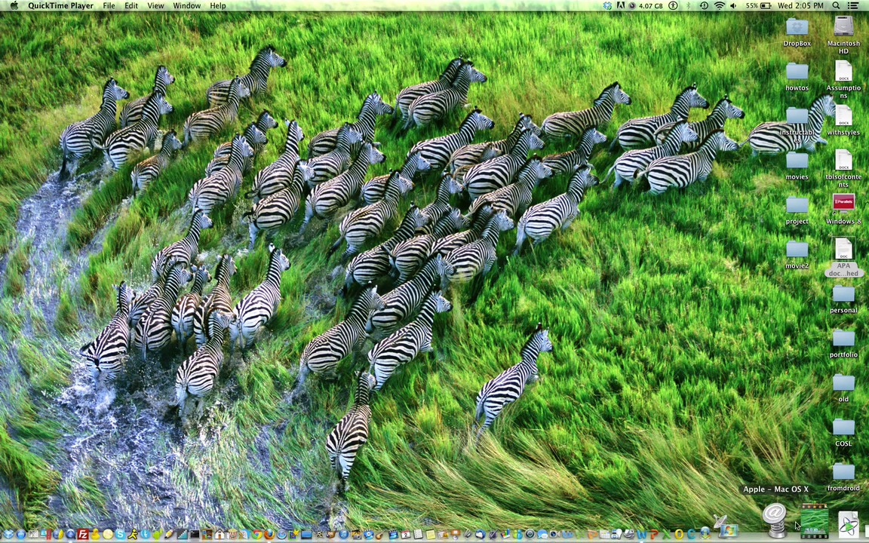
{"action": "left_click", "coordinate": [835, 528]}
{"action": "left_click", "coordinate": [837, 485]}
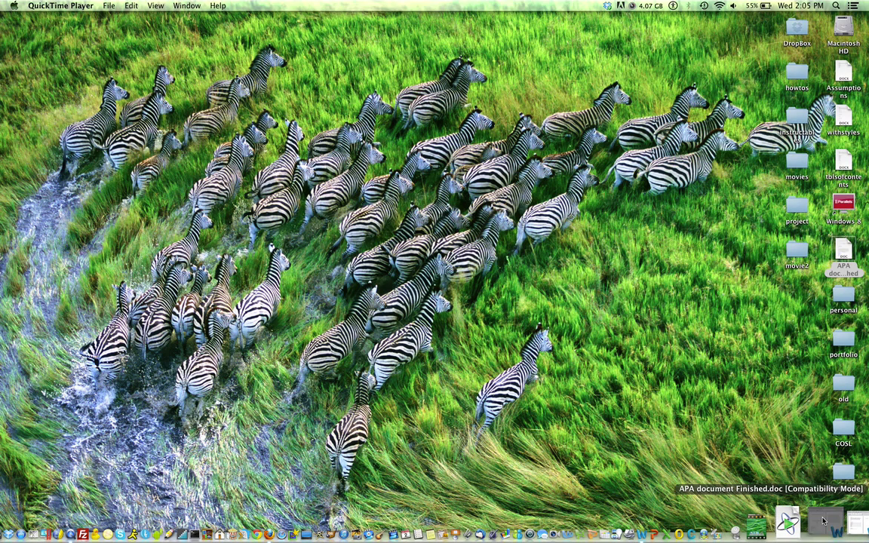
{"action": "scroll", "coordinate": [365, 244], "scroll_direction": "down", "scroll_amount": 6}
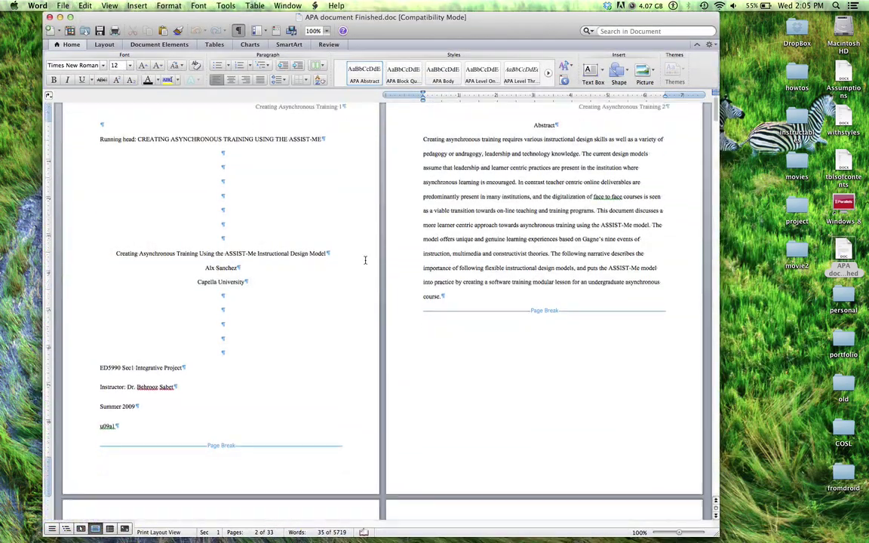
{"action": "scroll", "coordinate": [365, 260], "scroll_direction": "up", "scroll_amount": 8}
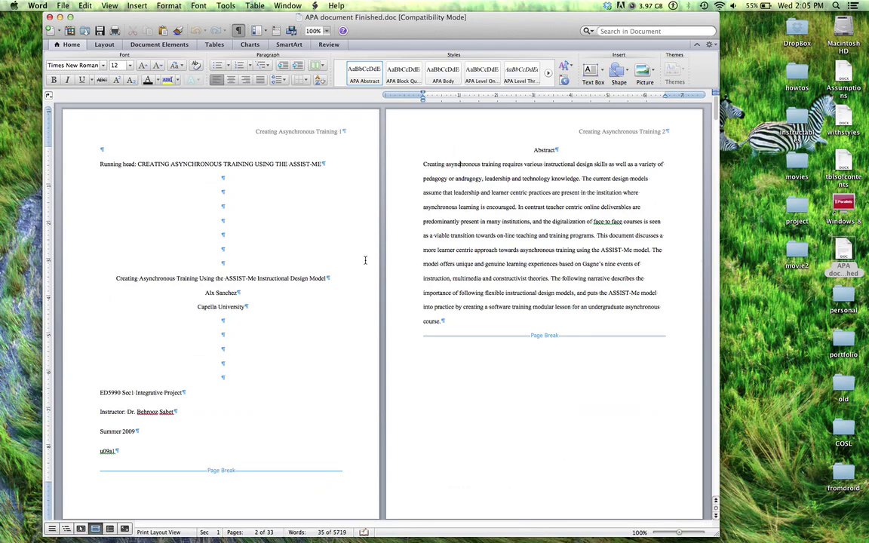
{"action": "scroll", "coordinate": [365, 258], "scroll_direction": "down", "scroll_amount": 15}
{"action": "scroll", "coordinate": [365, 259], "scroll_direction": "up", "scroll_amount": 13}
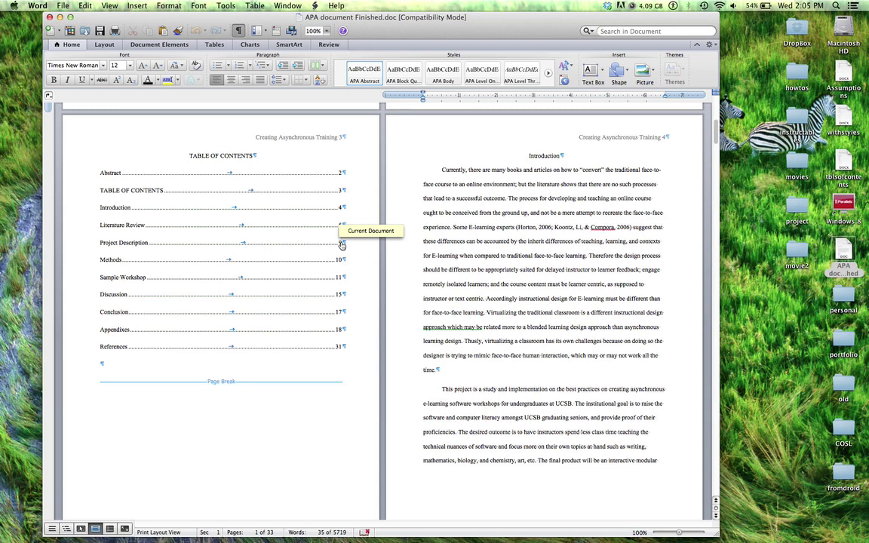
Follow the Project Description entry to its section, then return to the table of contents
{"action": "left_click", "coordinate": [341, 244]}
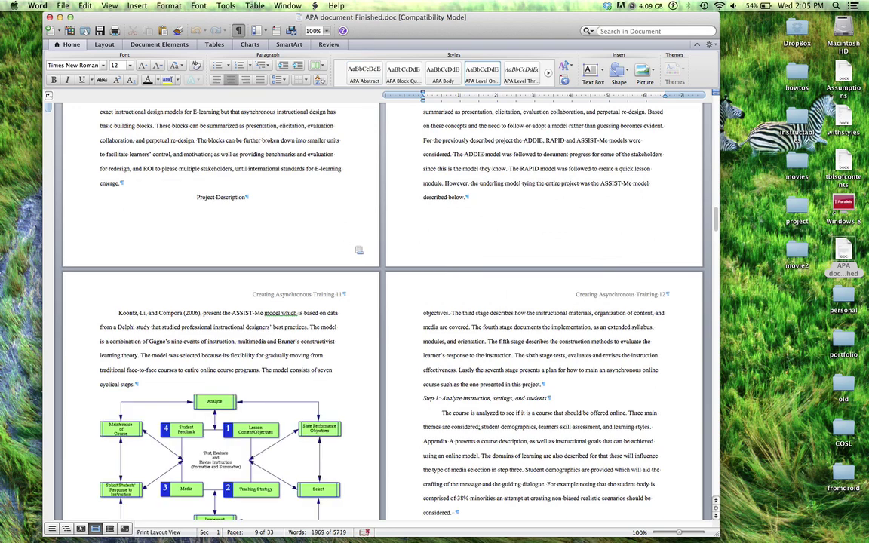
{"action": "scroll", "coordinate": [356, 247], "scroll_direction": "down", "scroll_amount": 3}
{"action": "scroll", "coordinate": [354, 245], "scroll_direction": "up", "scroll_amount": 10}
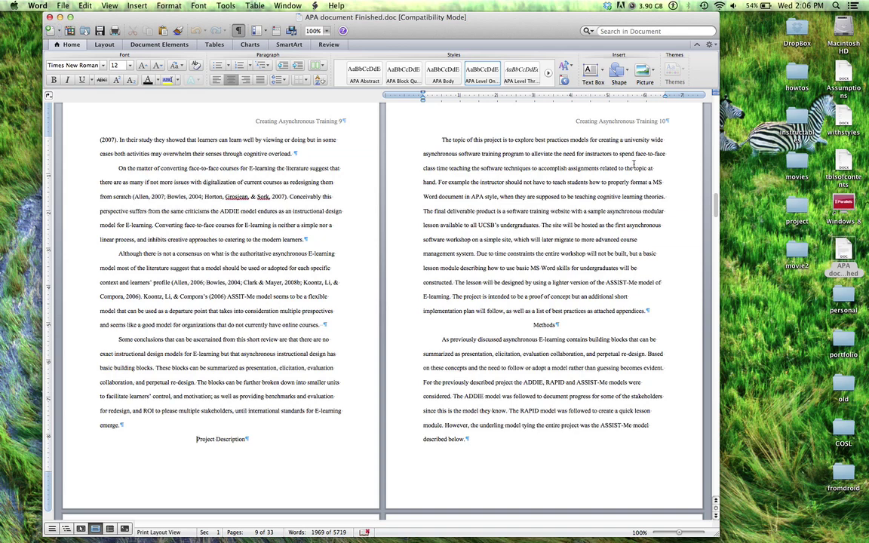
{"action": "left_click_drag", "start_coordinate": [715, 200], "coordinate": [717, 122]}
{"action": "scroll", "coordinate": [422, 317], "scroll_direction": "down", "scroll_amount": 10}
{"action": "scroll", "coordinate": [456, 338], "scroll_direction": "down", "scroll_amount": 3}
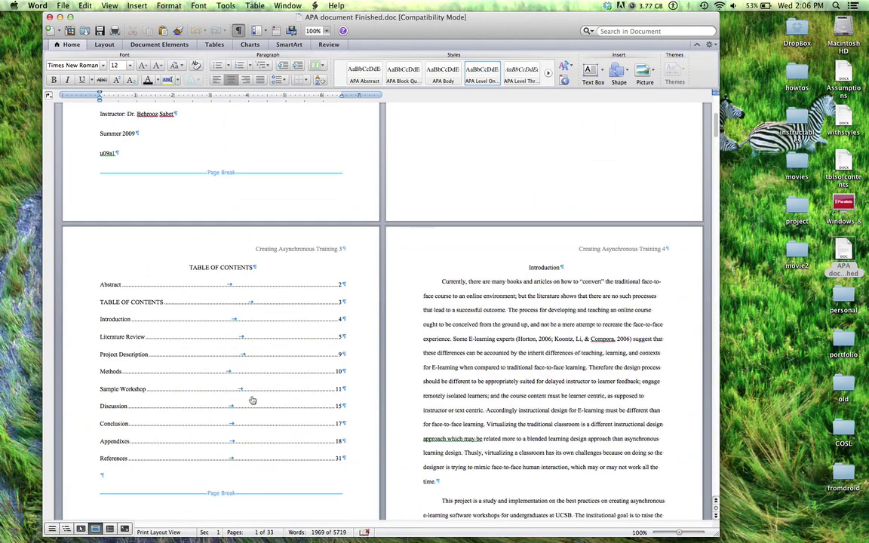
Close the finished document, open Assumptions.docx and place the cursor at the heading's end
{"action": "left_click", "coordinate": [49, 17]}
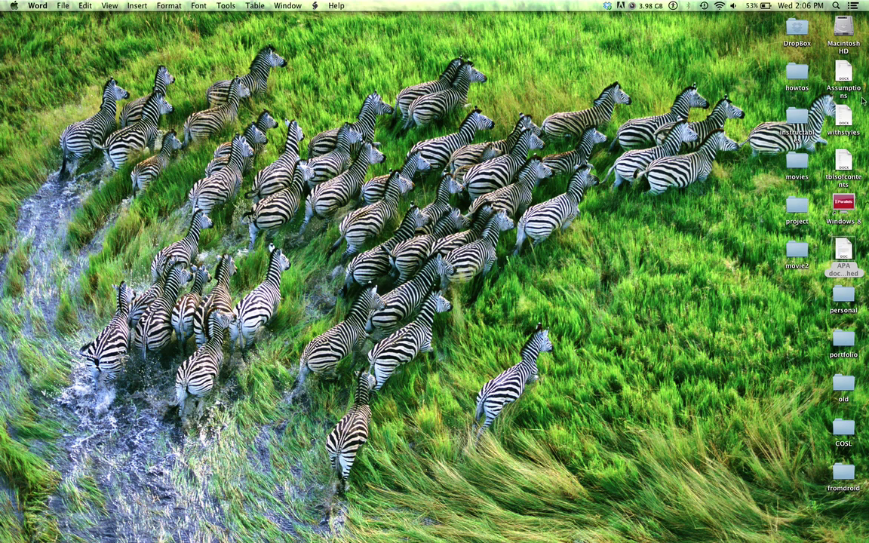
{"action": "double_click", "coordinate": [841, 71]}
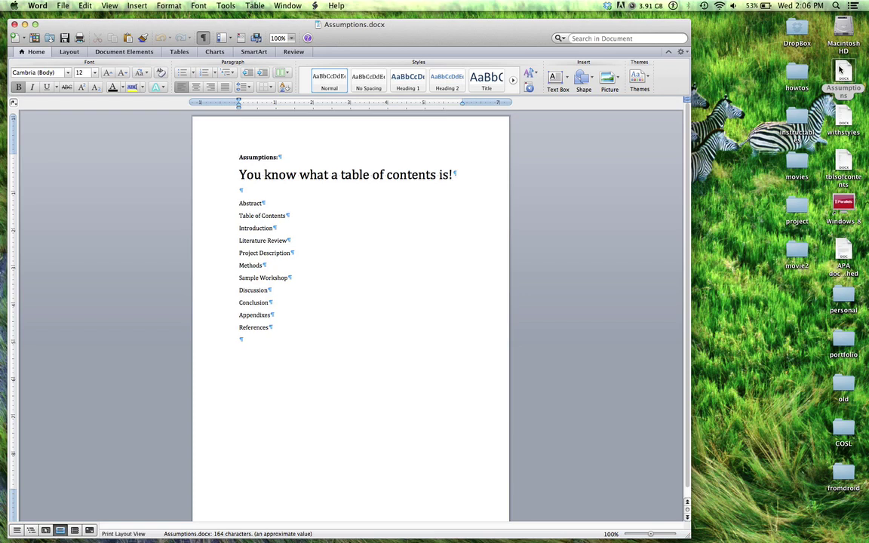
{"action": "left_click", "coordinate": [262, 196]}
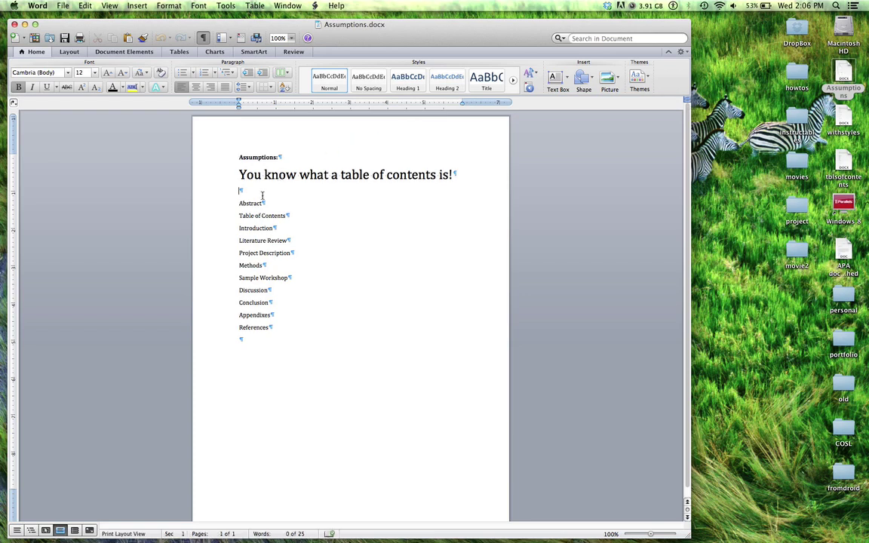
{"action": "key", "text": "Left"}
Add a new line reading 'APA or MLA or Chicago' below the heading
{"action": "key", "text": "Return"}
{"action": "type", "text": "A"}
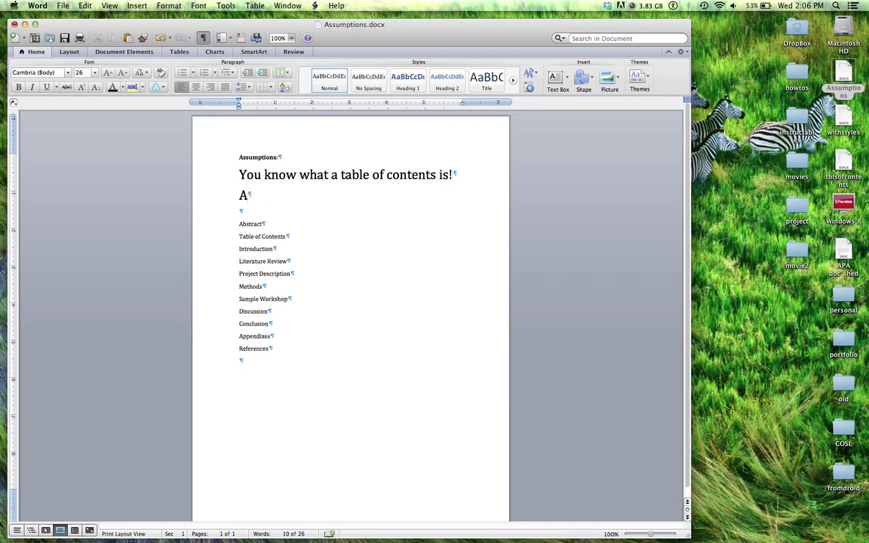
{"action": "type", "text": "PA or ML"}
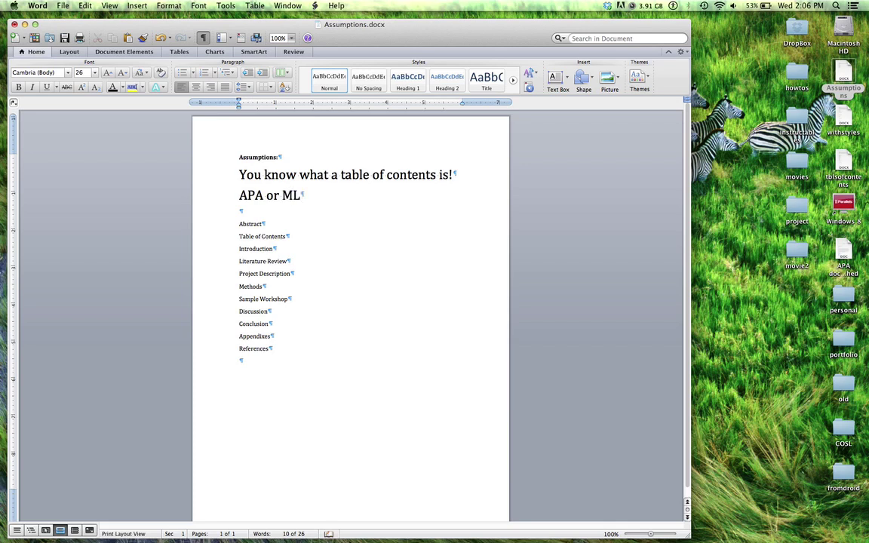
{"action": "type", "text": "A or Chicago"}
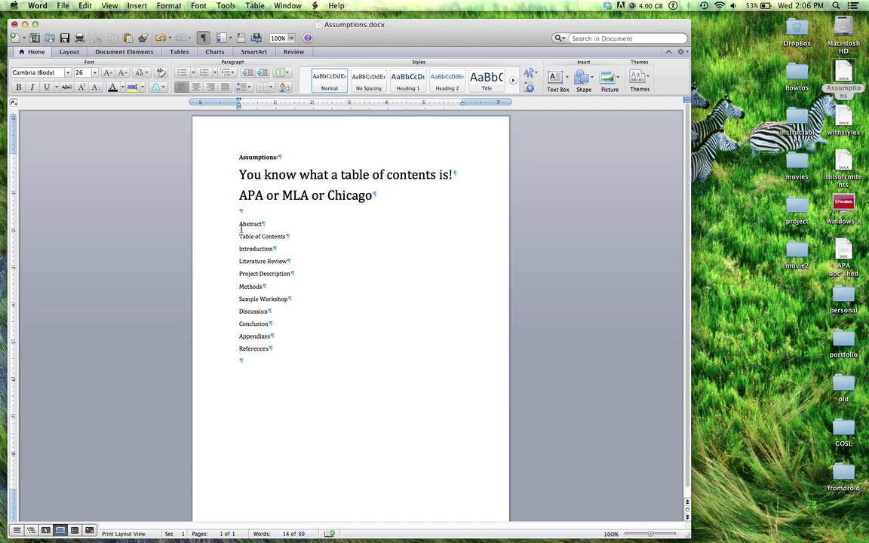
Apply Heading 1 to the lines Introduction through References
{"action": "left_click_drag", "start_coordinate": [241, 229], "coordinate": [258, 353]}
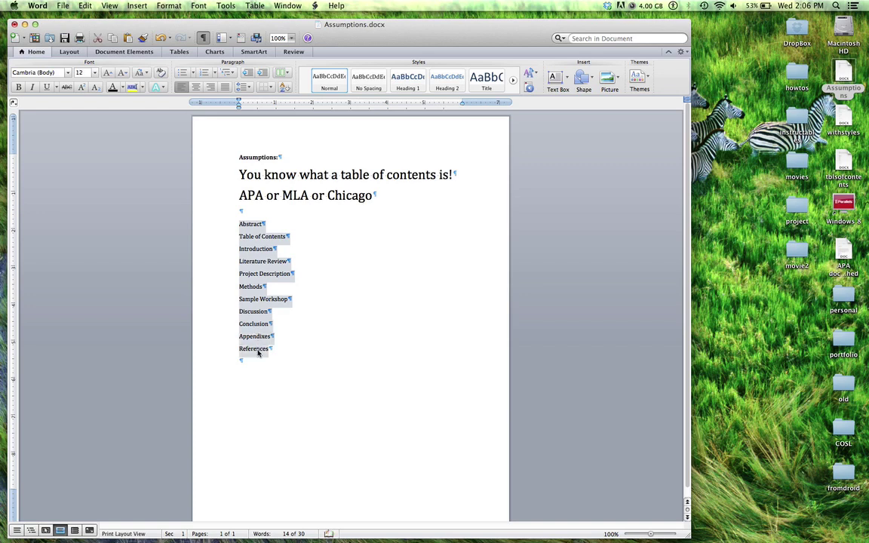
{"action": "left_click", "coordinate": [303, 323]}
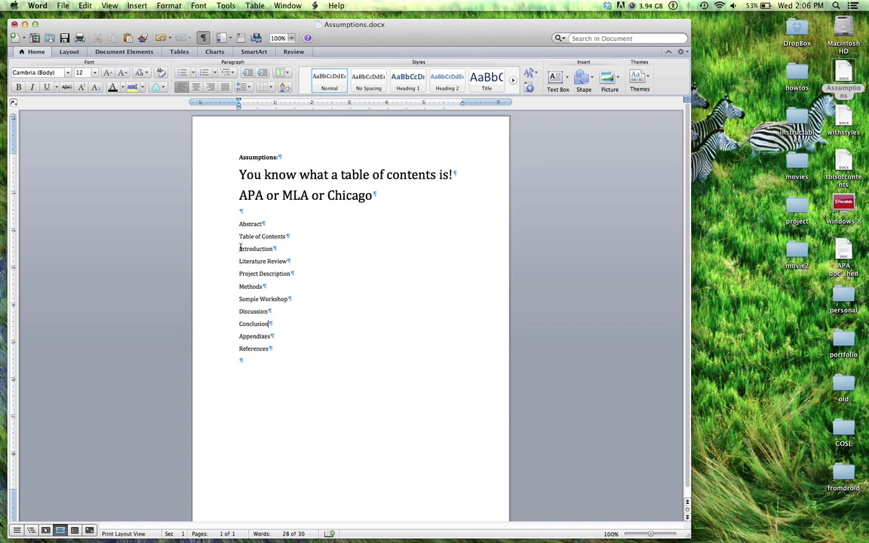
{"action": "left_click_drag", "start_coordinate": [236, 248], "coordinate": [281, 349]}
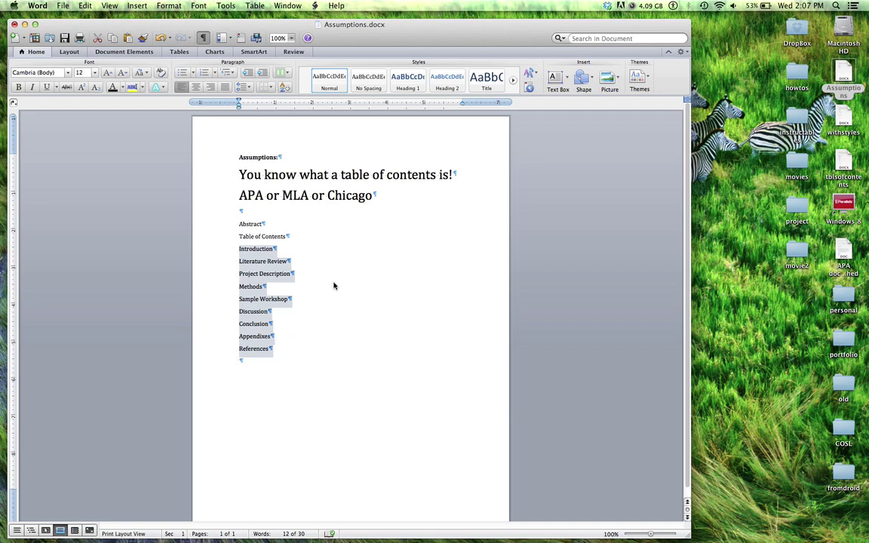
{"action": "left_click", "coordinate": [408, 79]}
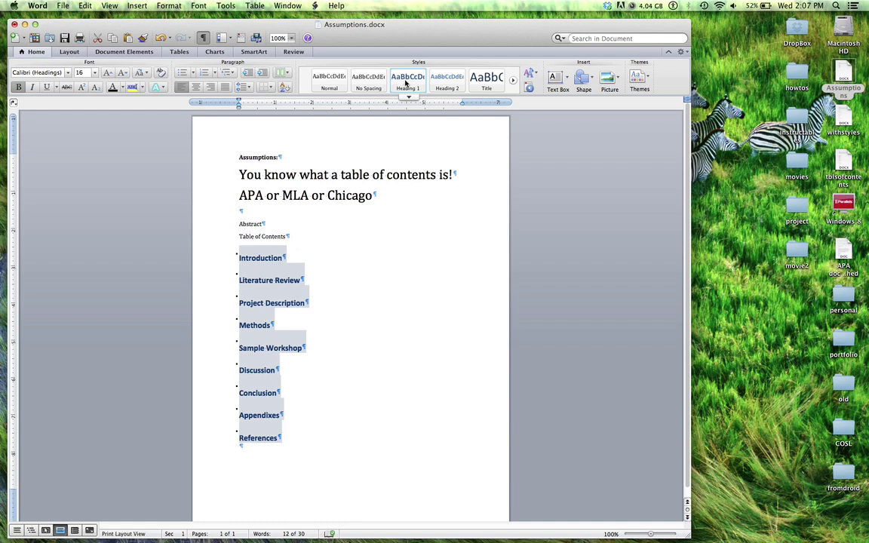
Bring the Word window back to the front, then collapse and restore the ribbon
{"action": "key", "text": "super+Tab"}
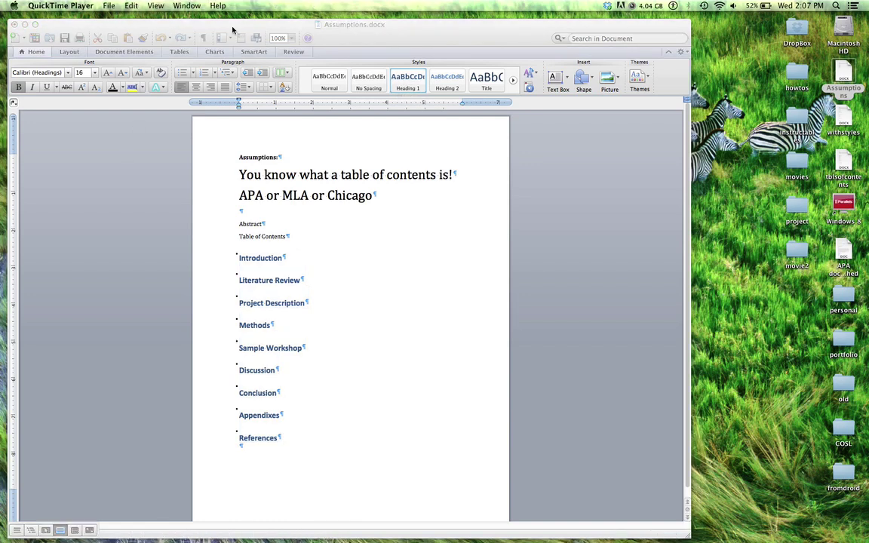
{"action": "left_click", "coordinate": [224, 24]}
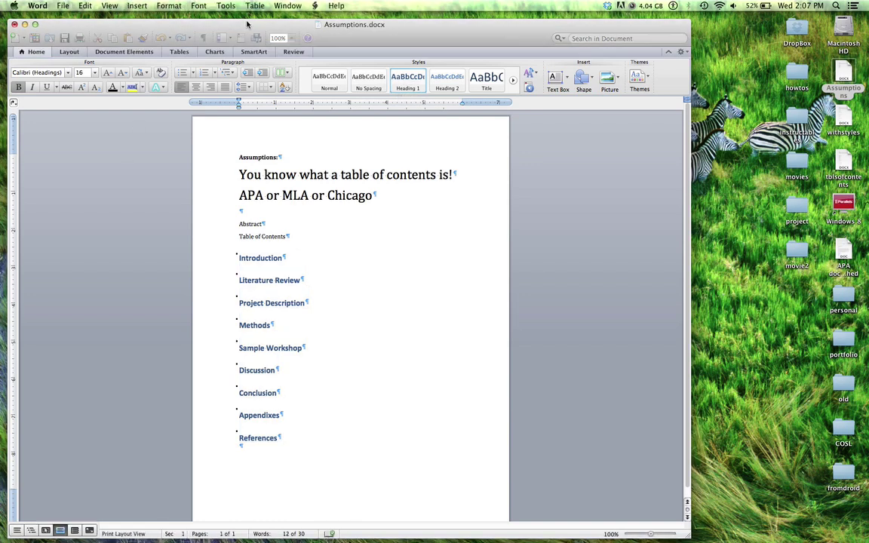
{"action": "left_click", "coordinate": [38, 51]}
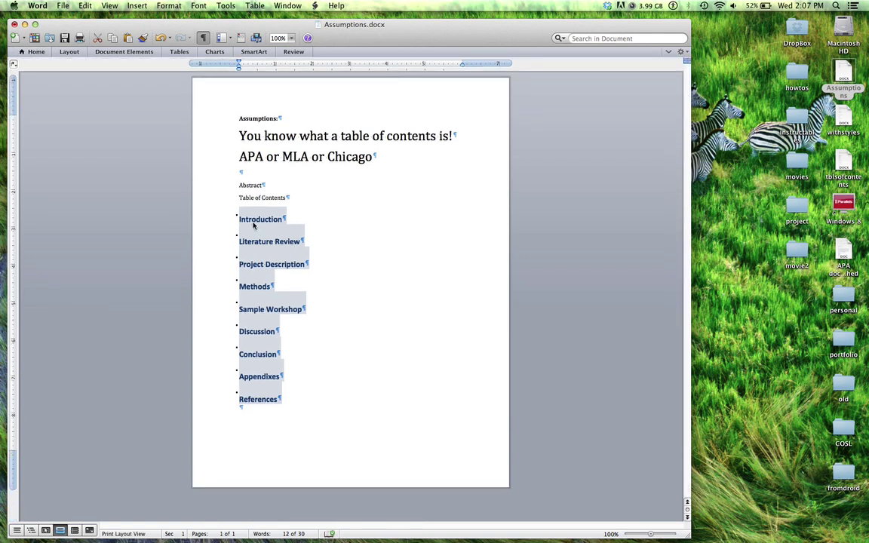
{"action": "left_click", "coordinate": [35, 52]}
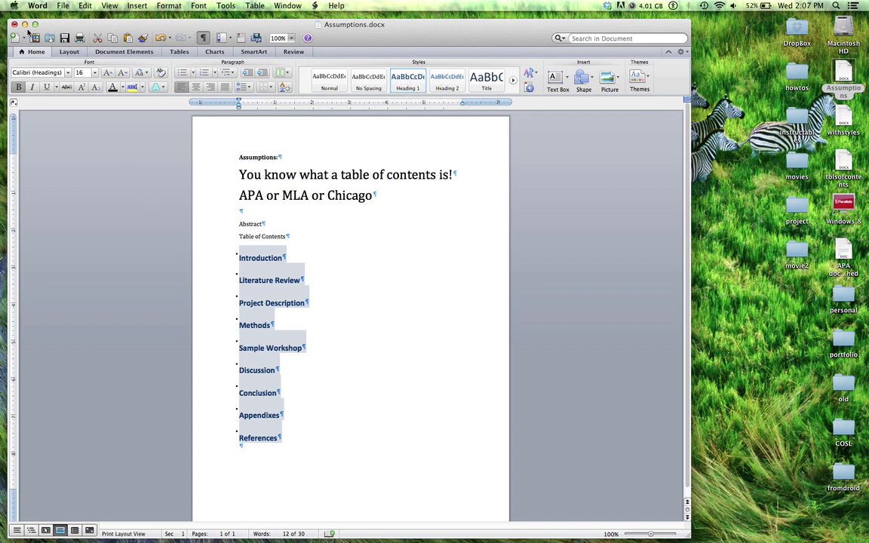
{"action": "left_click", "coordinate": [317, 257]}
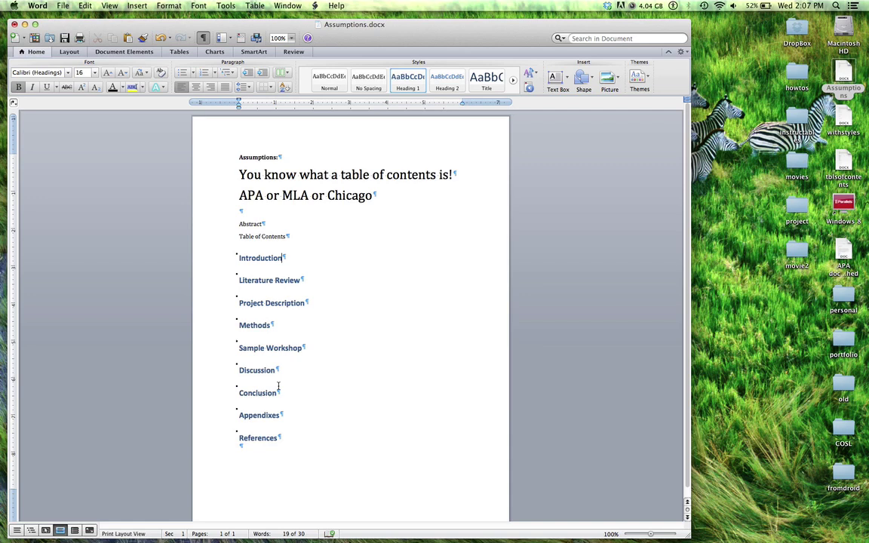
{"action": "key", "text": "Return"}
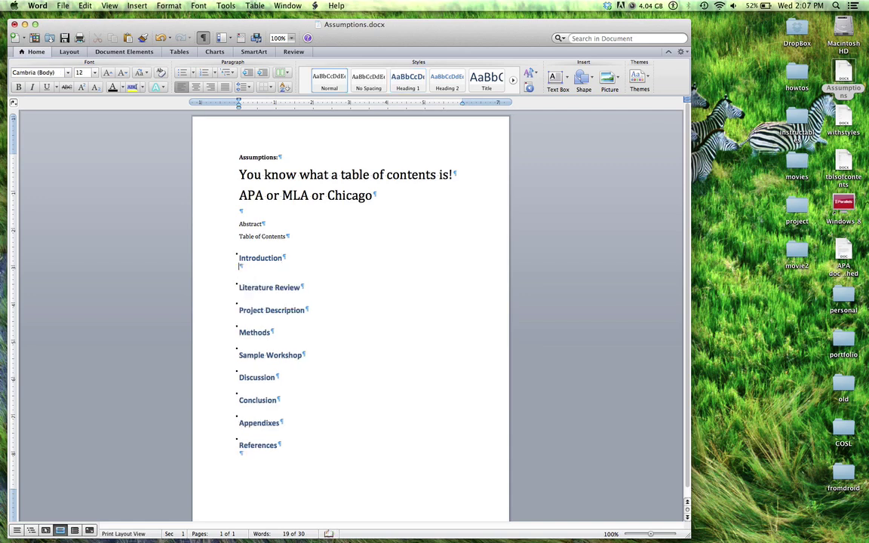
{"action": "type", "text": "Aklsjdkljasdl fasdlk;fjasl;dkjf;alsdjkf;alsdjkf;lasdjkf;lasdjkfals;dfjk;aslkdfj a;sldjkfas;ldjkfas;ldkfja;sldjkf;lasdjkf a;sldjk ;l"}
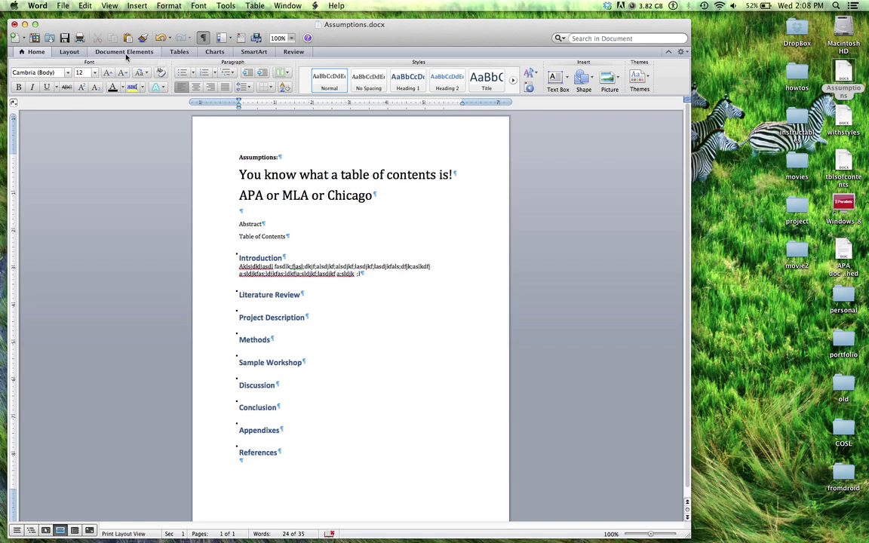
Insert page breaks after the Introduction text and after the Literature Review heading
{"action": "left_click", "coordinate": [74, 52]}
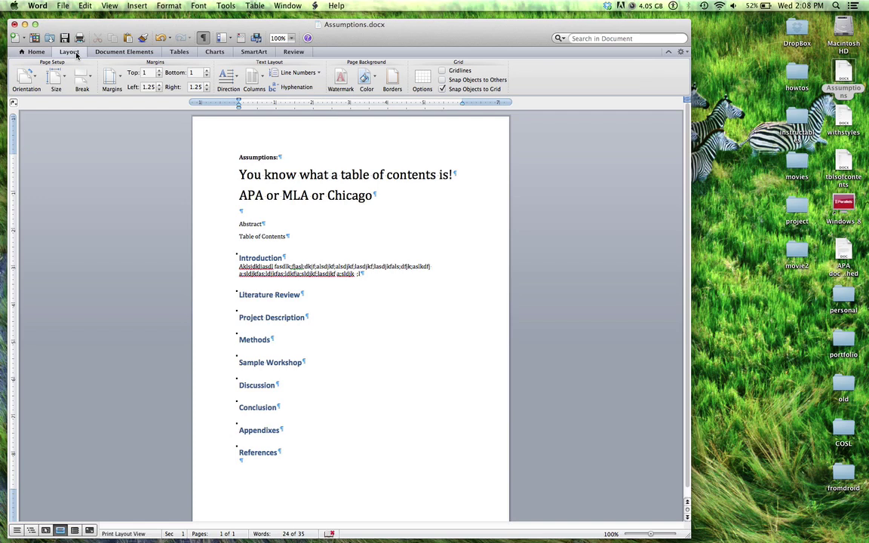
{"action": "left_click", "coordinate": [85, 75]}
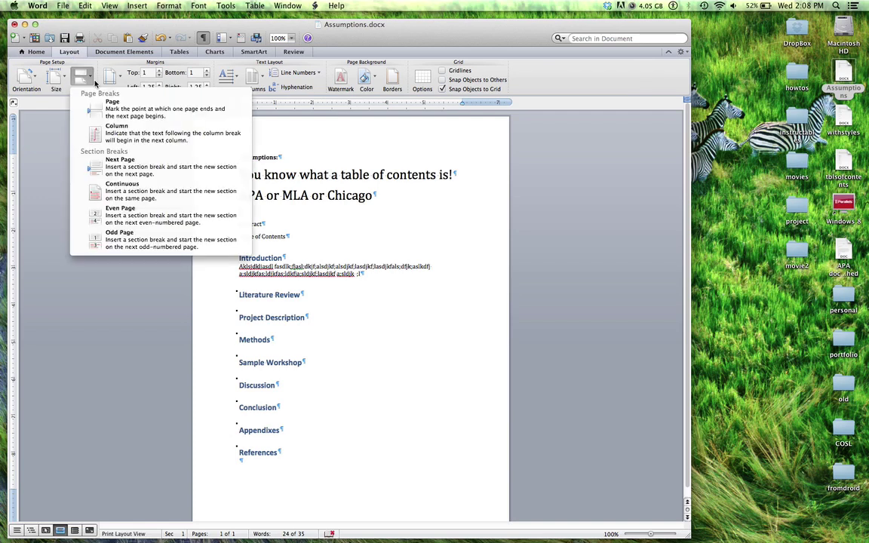
{"action": "left_click", "coordinate": [106, 100]}
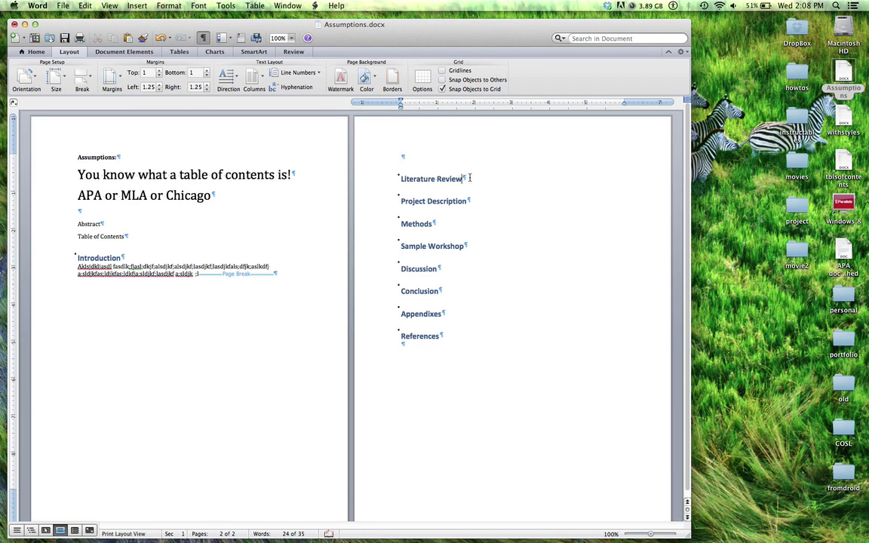
{"action": "left_click", "coordinate": [111, 75]}
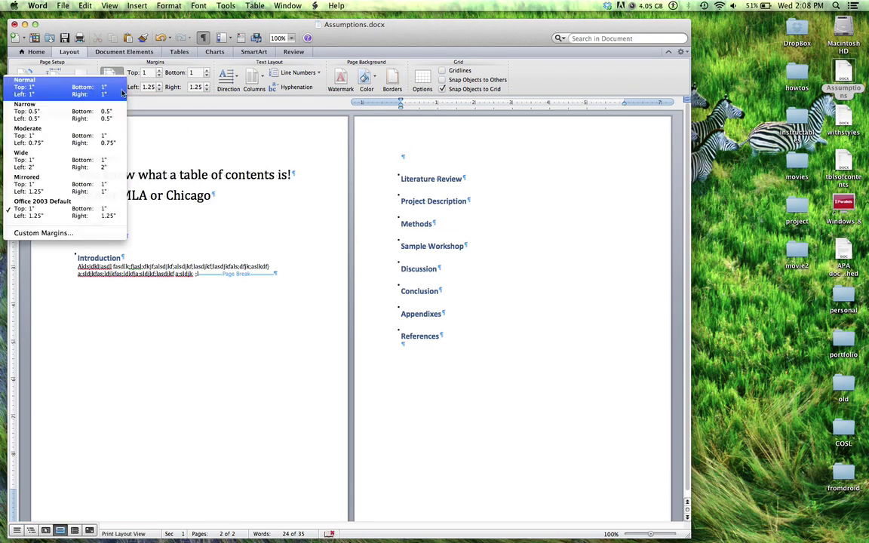
{"action": "left_click", "coordinate": [81, 76]}
{"action": "left_click", "coordinate": [82, 76]}
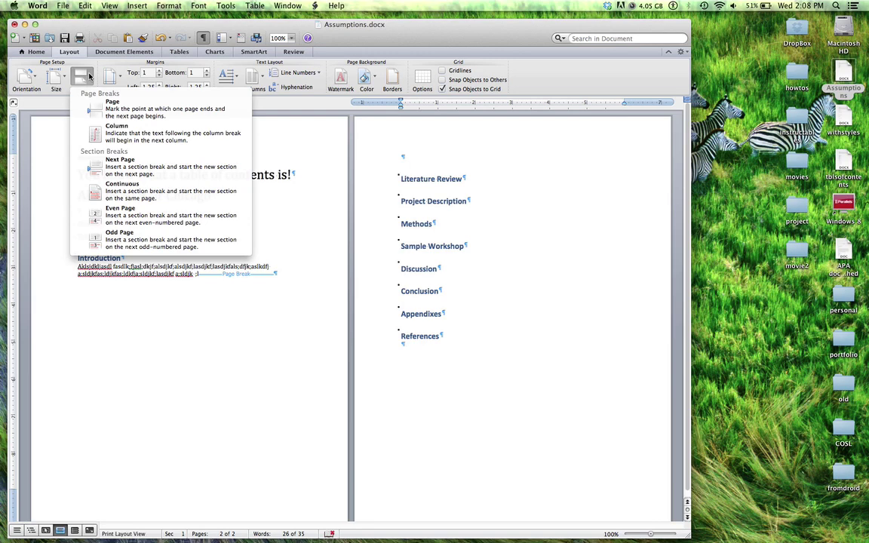
{"action": "left_click", "coordinate": [94, 110]}
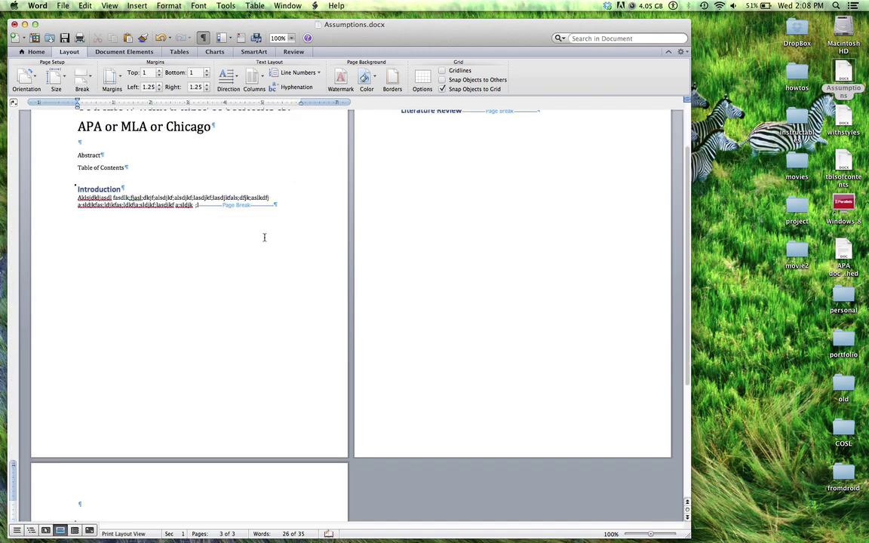
Close Assumptions without saving, then open withstyles.docx and scroll through its pages
{"action": "left_click", "coordinate": [15, 25]}
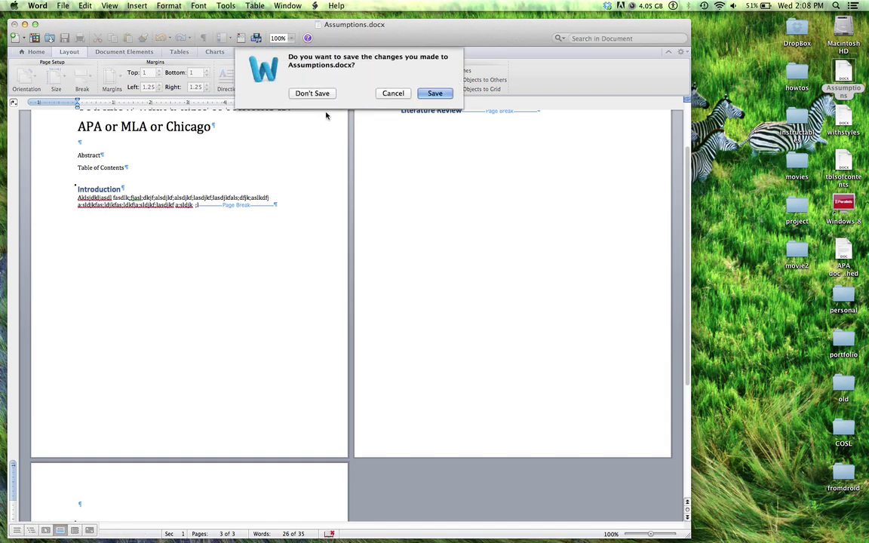
{"action": "left_click", "coordinate": [314, 91]}
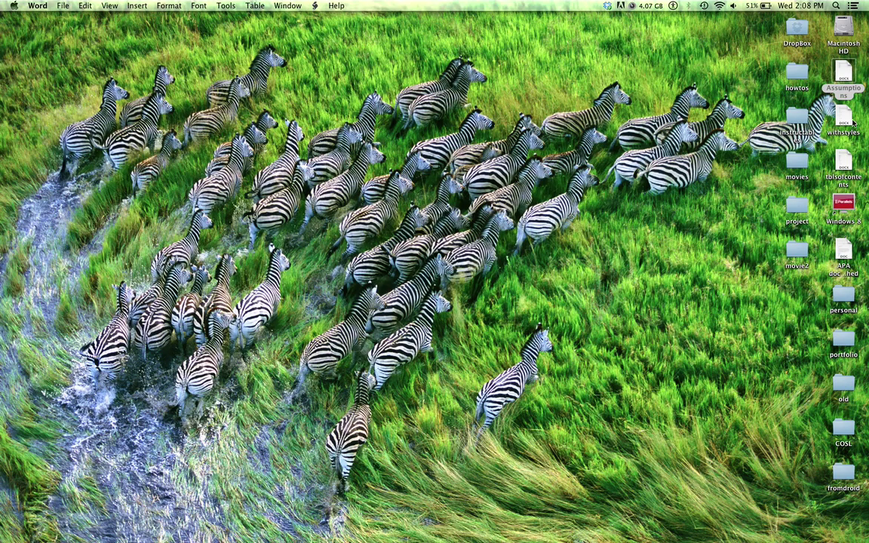
{"action": "double_click", "coordinate": [844, 118]}
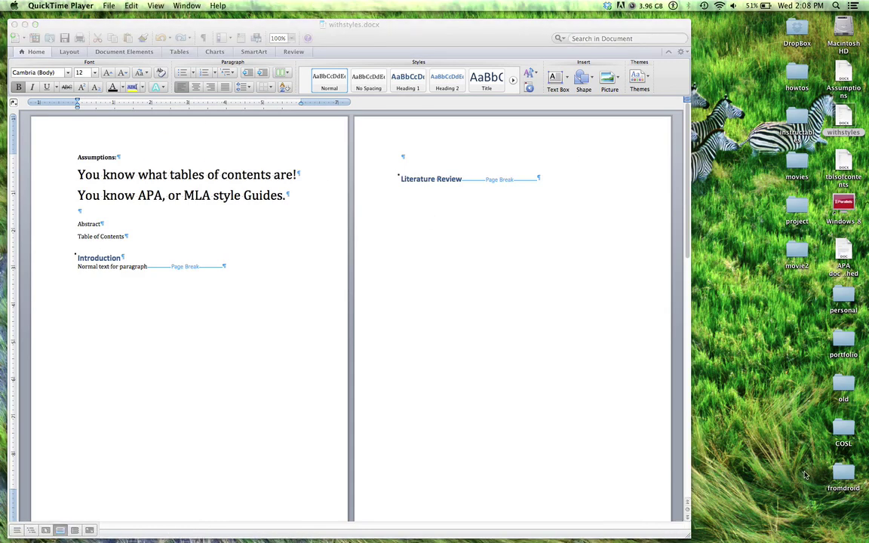
{"action": "scroll", "coordinate": [399, 262], "scroll_direction": "down", "scroll_amount": 15}
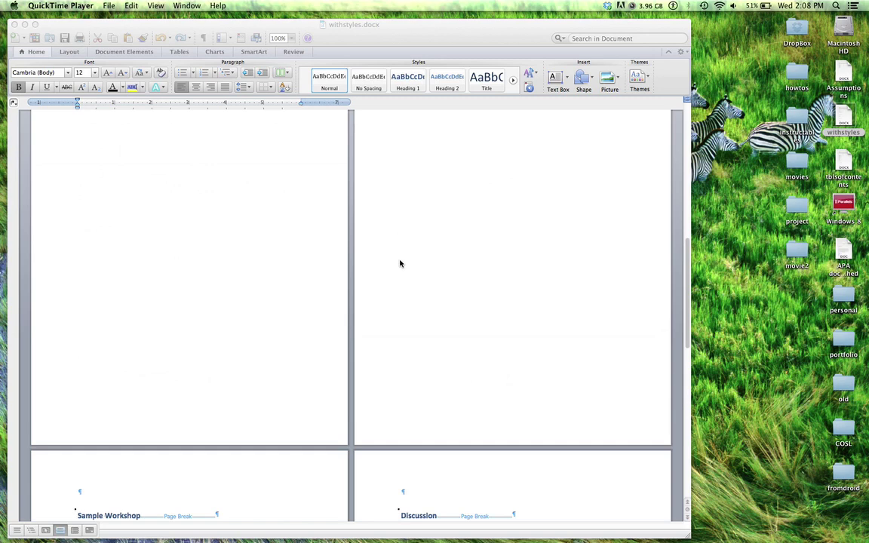
{"action": "scroll", "coordinate": [400, 263], "scroll_direction": "down", "scroll_amount": 3}
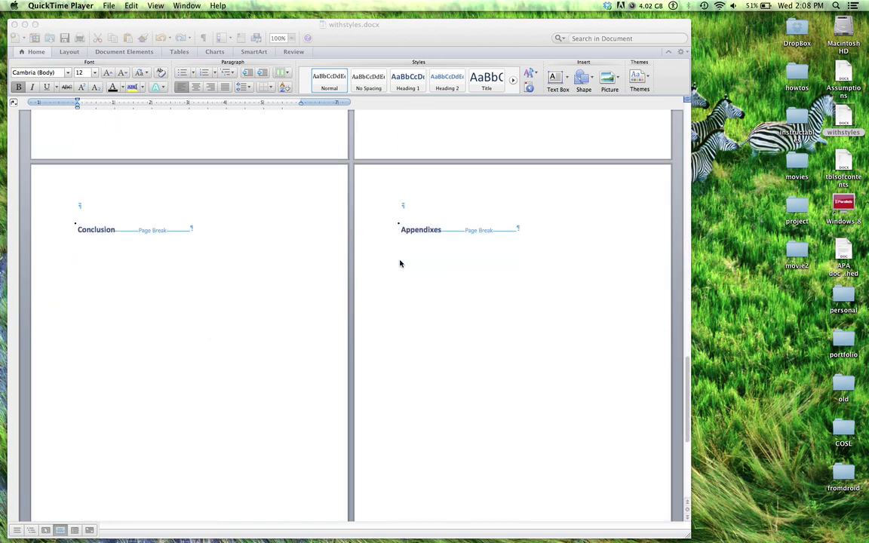
{"action": "scroll", "coordinate": [400, 263], "scroll_direction": "down", "scroll_amount": 8}
{"action": "scroll", "coordinate": [399, 263], "scroll_direction": "up", "scroll_amount": 20}
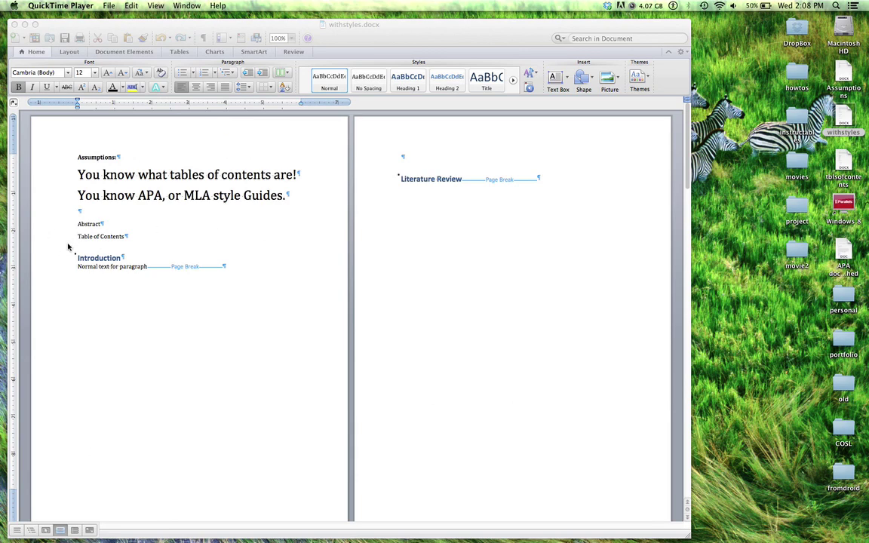
Insert a page break after Table of Contents, then replace that line with blank paragraphs
{"action": "left_click", "coordinate": [132, 236]}
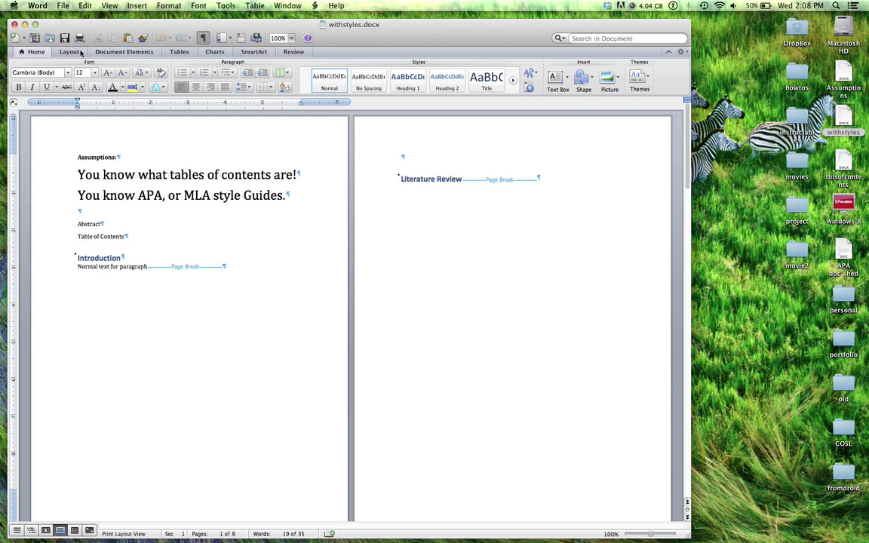
{"action": "left_click", "coordinate": [69, 51]}
{"action": "left_click", "coordinate": [83, 77]}
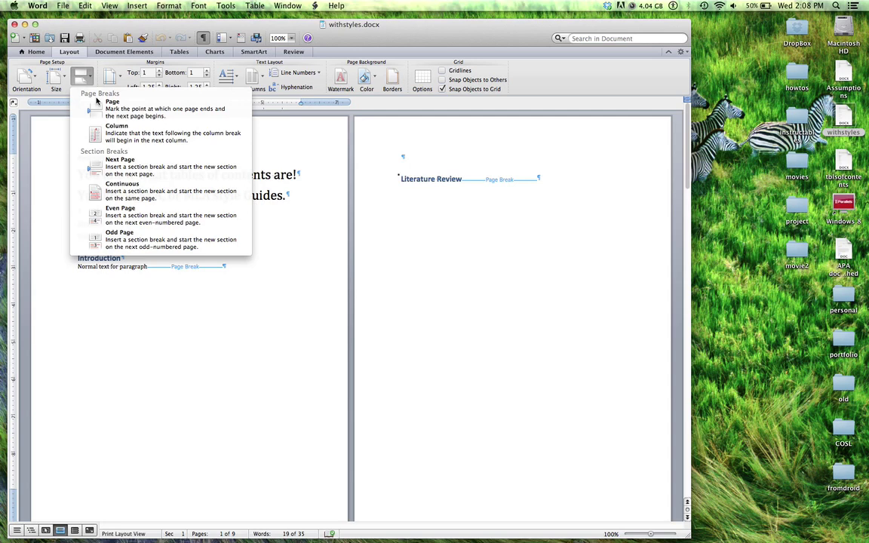
{"action": "left_click", "coordinate": [97, 107]}
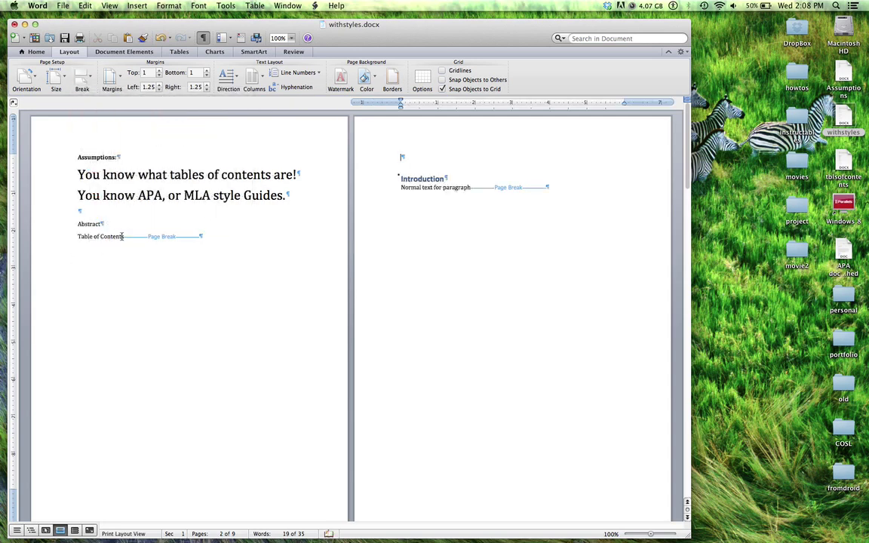
{"action": "left_click_drag", "start_coordinate": [76, 237], "coordinate": [122, 237]}
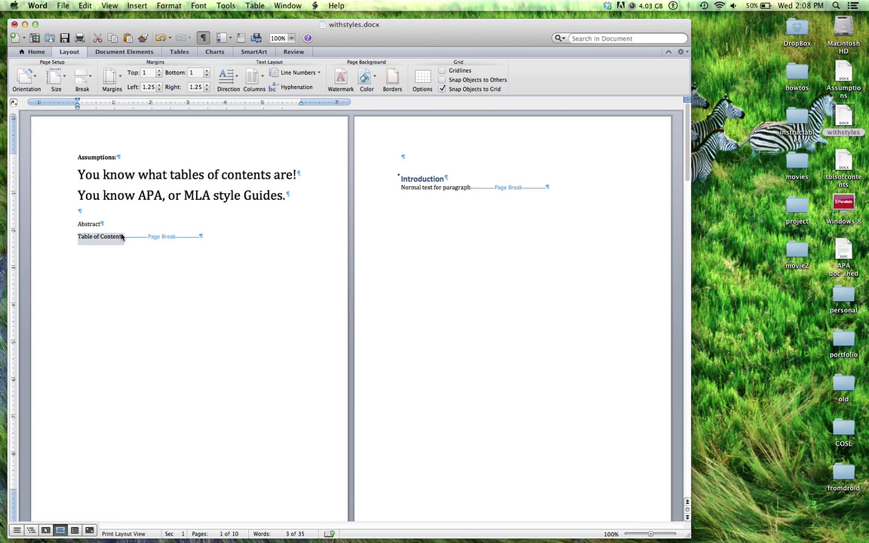
{"action": "key", "text": "Return"}
{"action": "key", "text": "Return"}
{"action": "key", "text": "Return"}
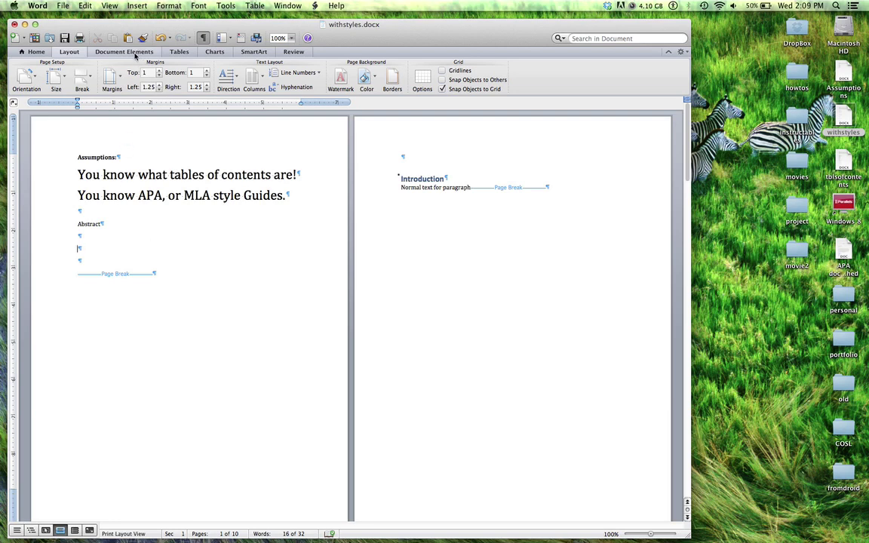
Insert a Modern-style automatic table of contents below Abstract, after undoing a Formal one
{"action": "left_click", "coordinate": [127, 51]}
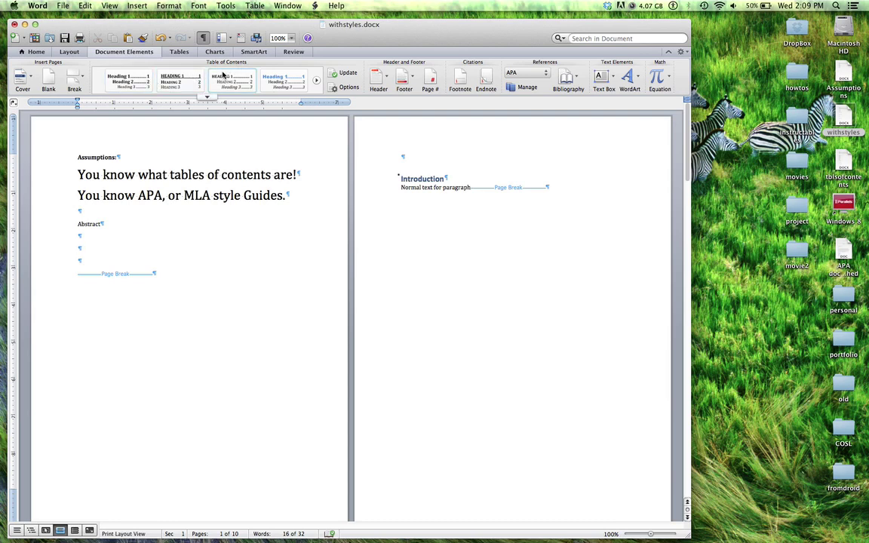
{"action": "left_click", "coordinate": [316, 80]}
{"action": "left_click", "coordinate": [316, 80]}
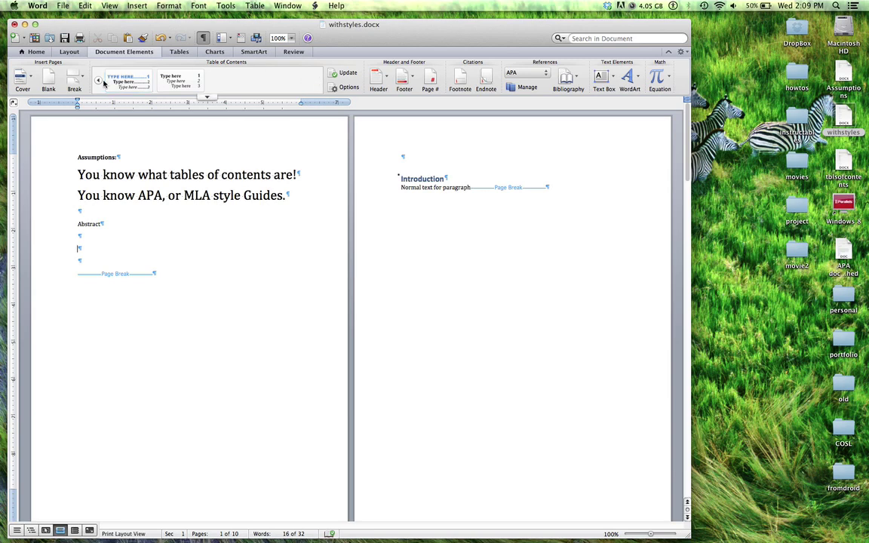
{"action": "left_click", "coordinate": [96, 81]}
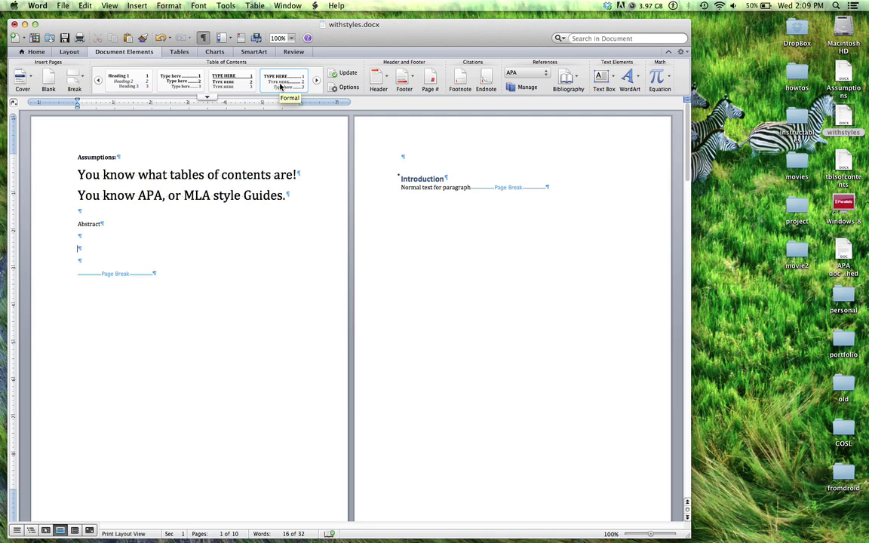
{"action": "left_click", "coordinate": [280, 86]}
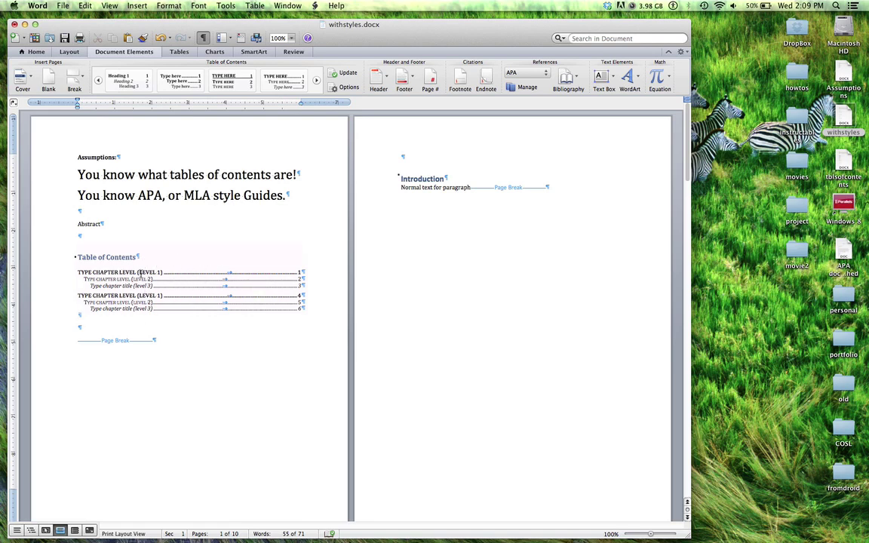
{"action": "key", "text": "super+z"}
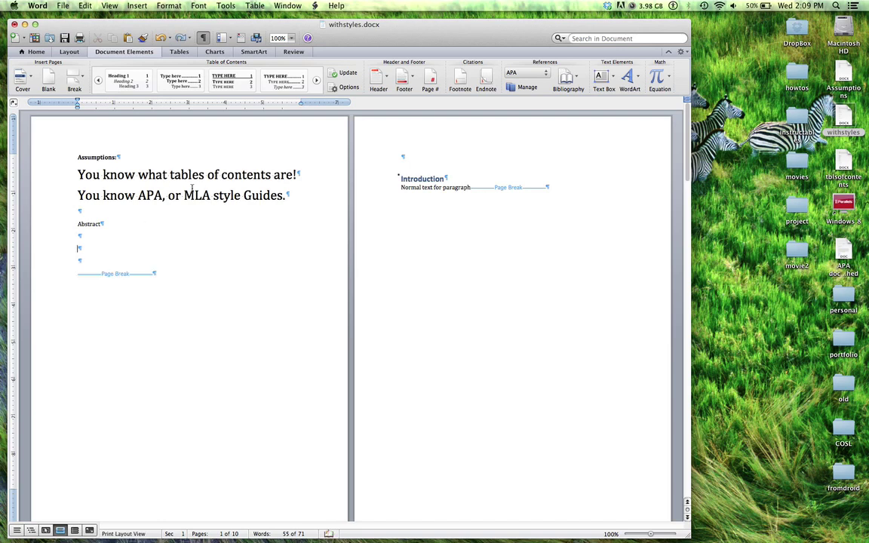
{"action": "left_click", "coordinate": [98, 80]}
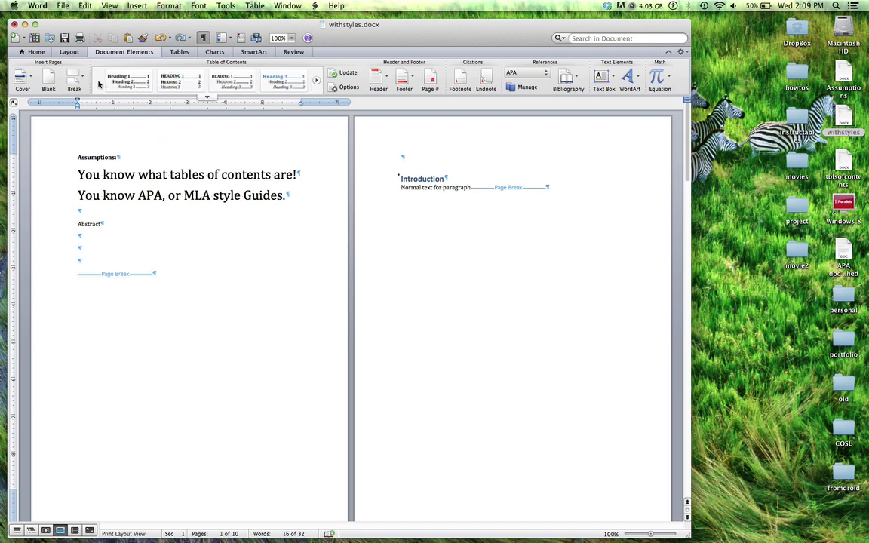
{"action": "left_click", "coordinate": [268, 85]}
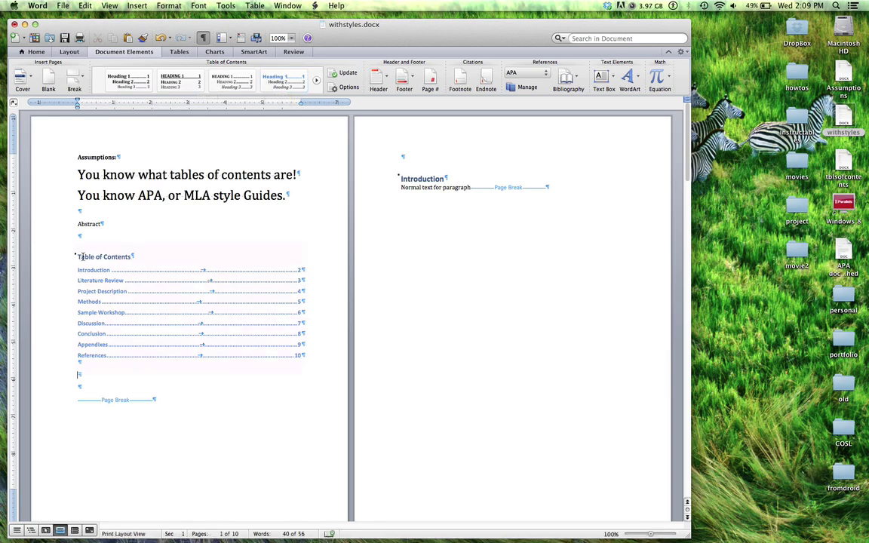
Select the table of contents entries from Introduction to References
{"action": "left_click", "coordinate": [89, 366]}
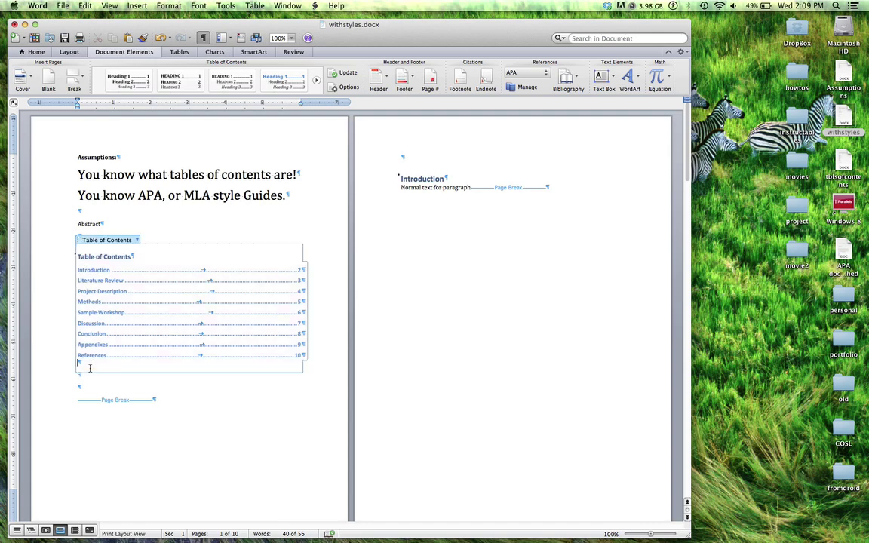
{"action": "left_click", "coordinate": [79, 386]}
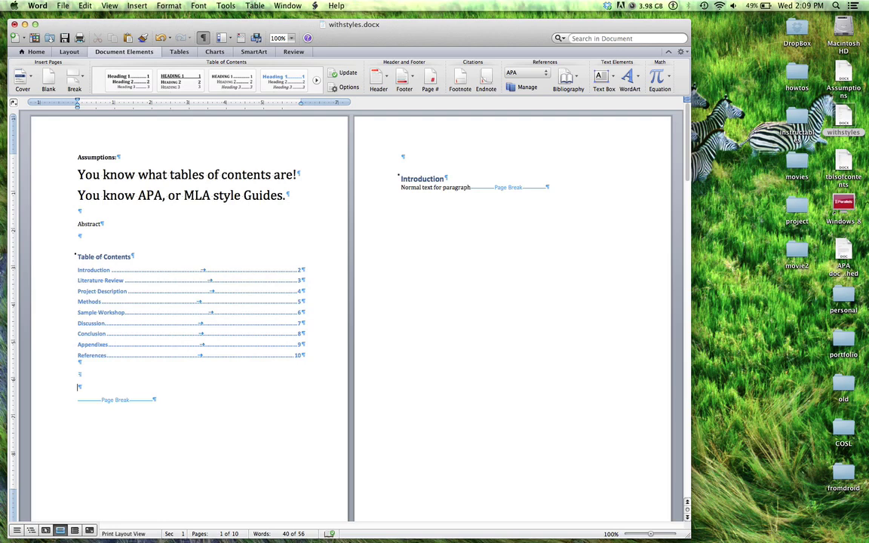
{"action": "left_click_drag", "start_coordinate": [78, 273], "coordinate": [303, 360]}
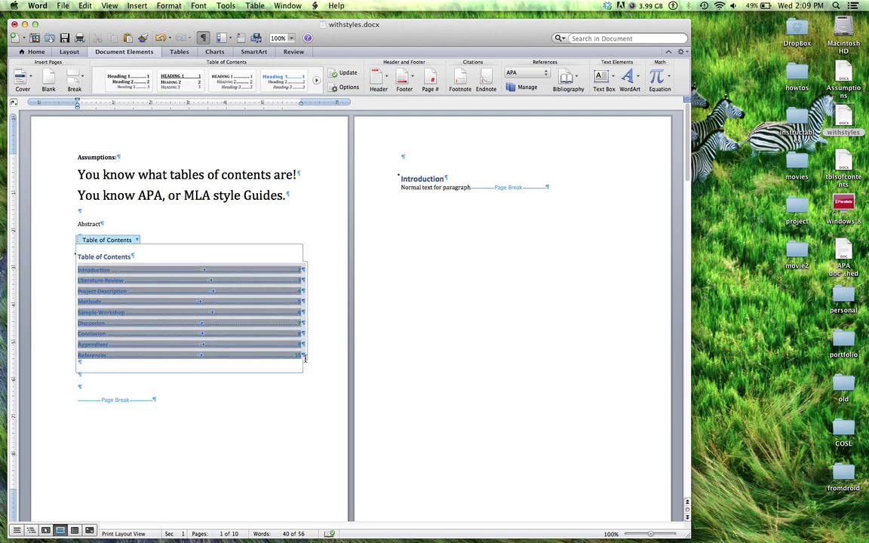
Format the selected entries in Times font, Automatic black colour, with bold removed
{"action": "left_click", "coordinate": [34, 52]}
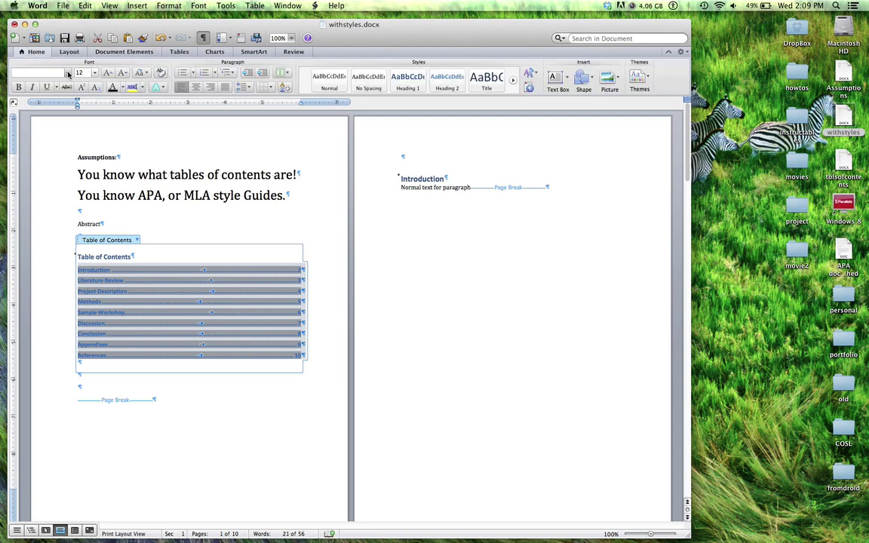
{"action": "left_click", "coordinate": [53, 73]}
{"action": "type", "text": "Times"}
{"action": "left_click", "coordinate": [122, 88]}
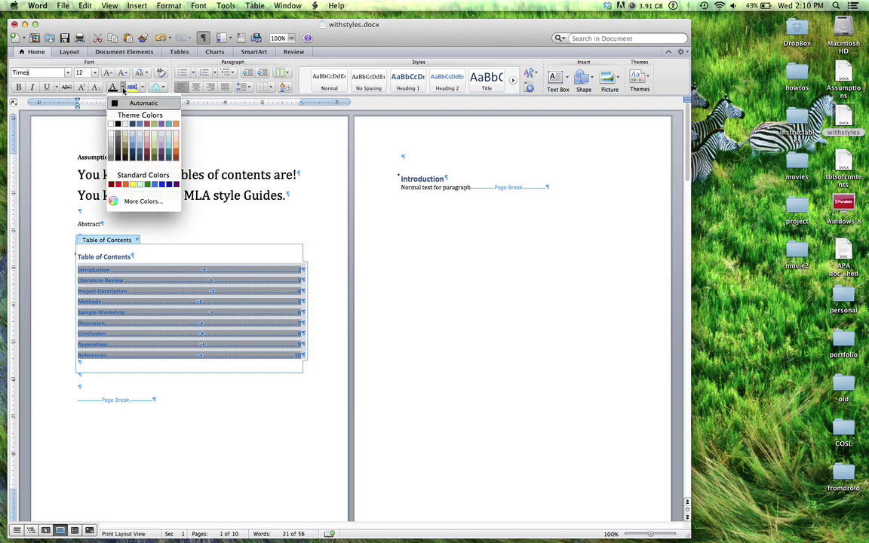
{"action": "left_click", "coordinate": [126, 104]}
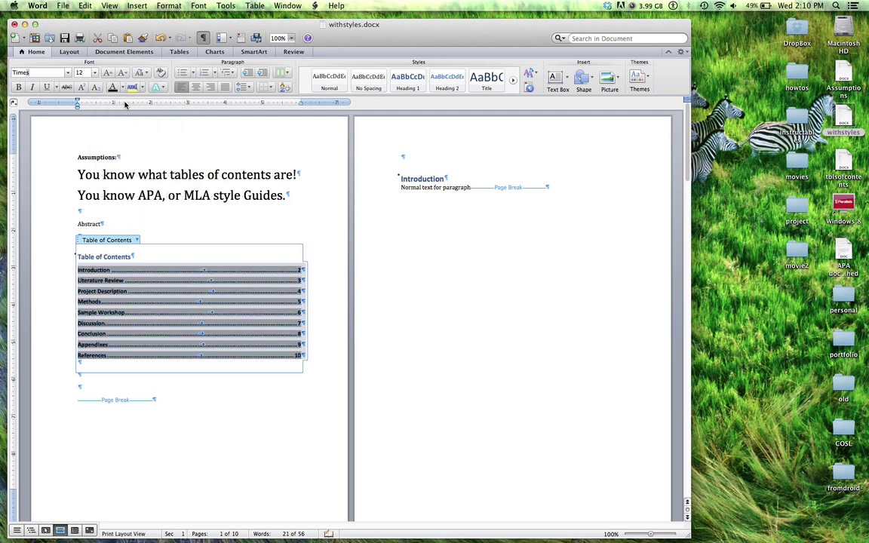
{"action": "left_click", "coordinate": [122, 87]}
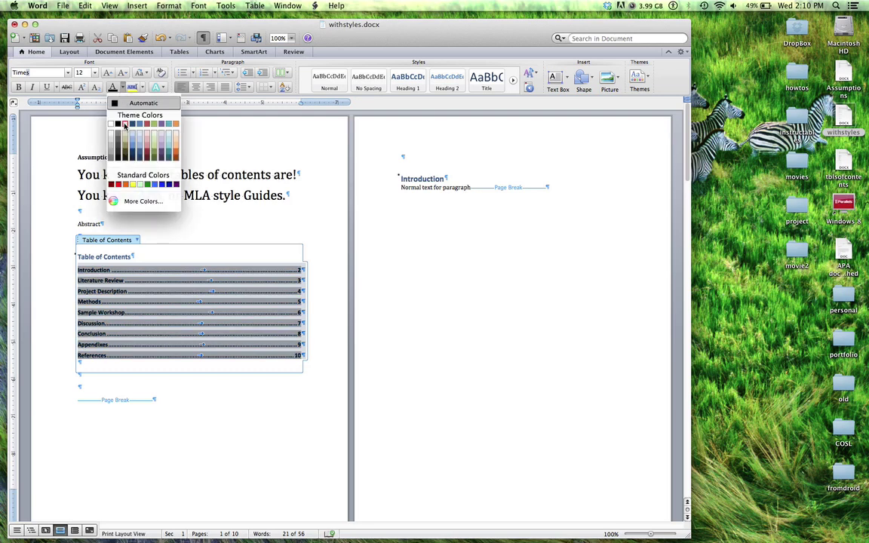
{"action": "left_click", "coordinate": [125, 125]}
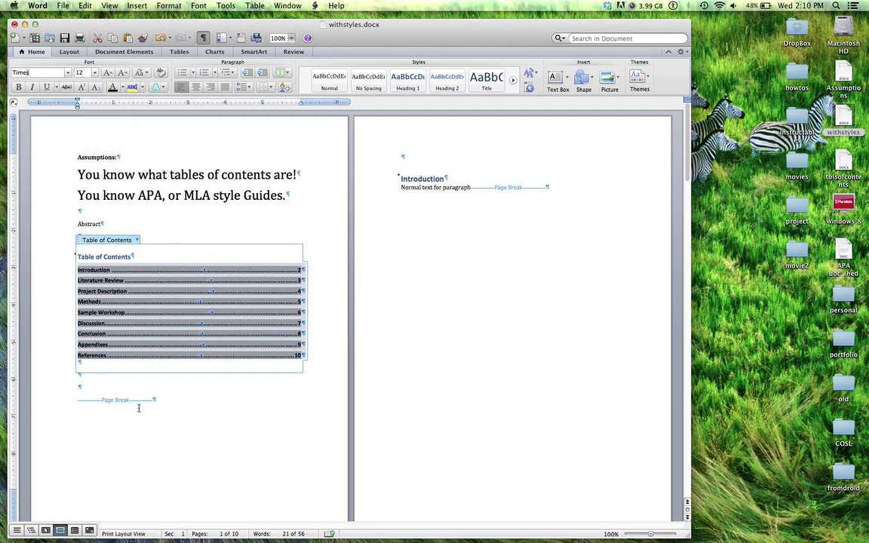
{"action": "left_click", "coordinate": [20, 87]}
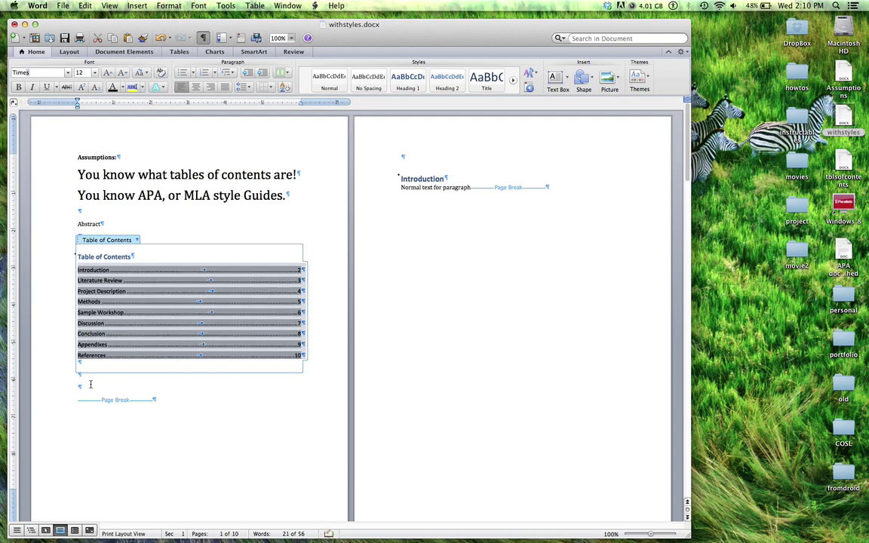
Deselect the entries and follow the Appendixes entry to check the result
{"action": "left_click", "coordinate": [90, 385]}
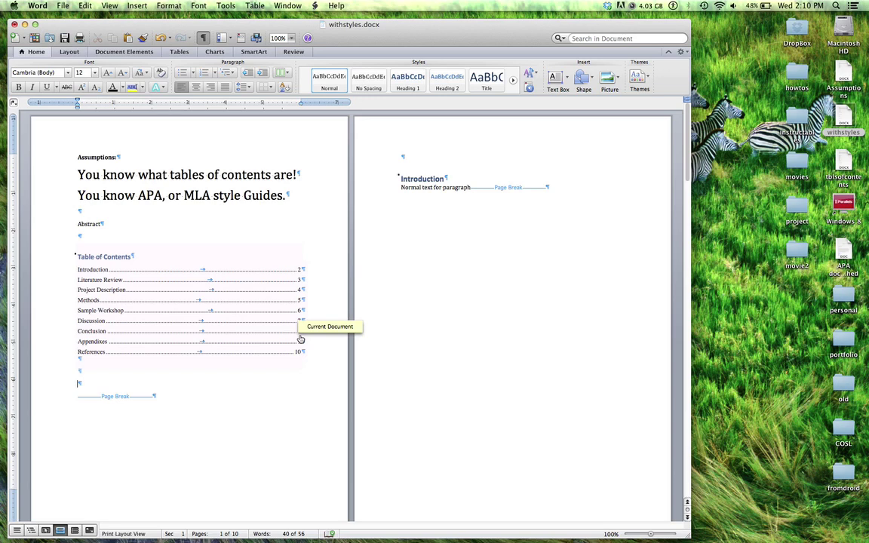
{"action": "left_click", "coordinate": [300, 339]}
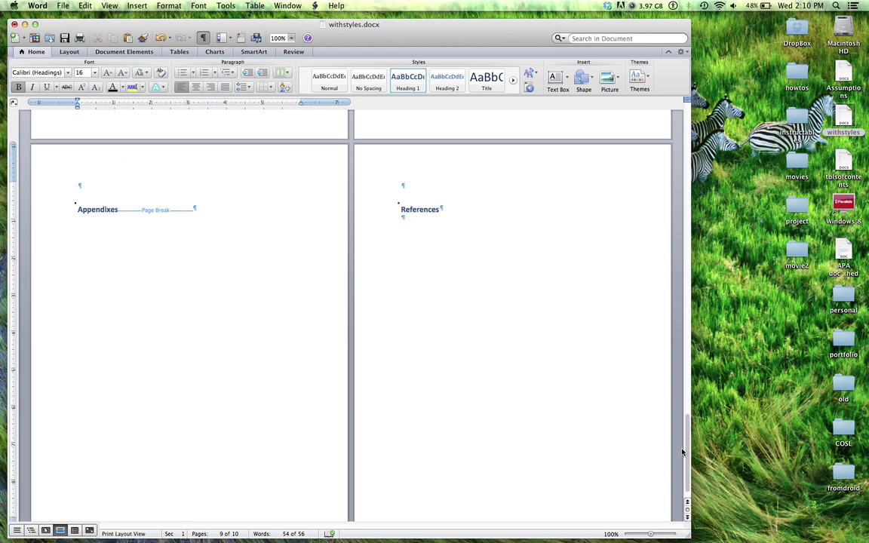
{"action": "left_click_drag", "start_coordinate": [682, 451], "coordinate": [636, 89]}
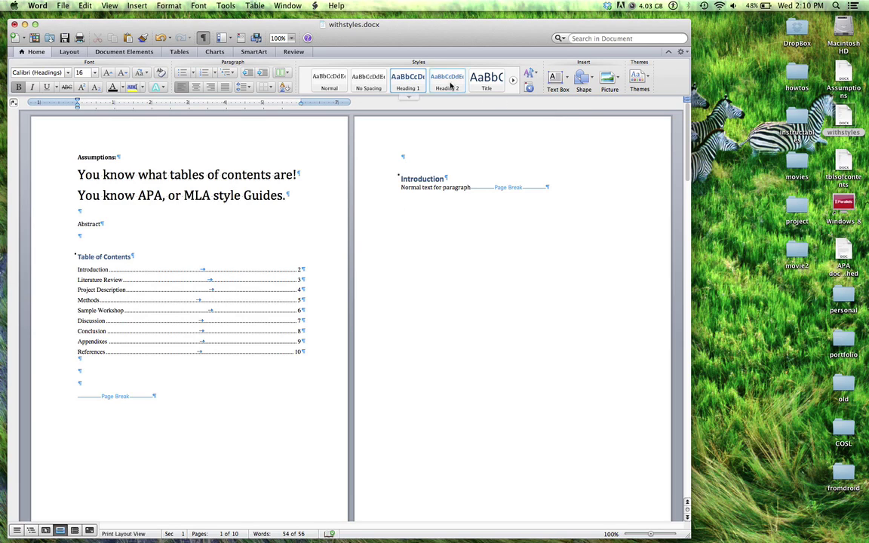
{"action": "mouse_move", "coordinate": [411, 91]}
Rename the Heading 1 style to 'APA style table h1' through Modify Style
{"action": "right_click", "coordinate": [419, 79]}
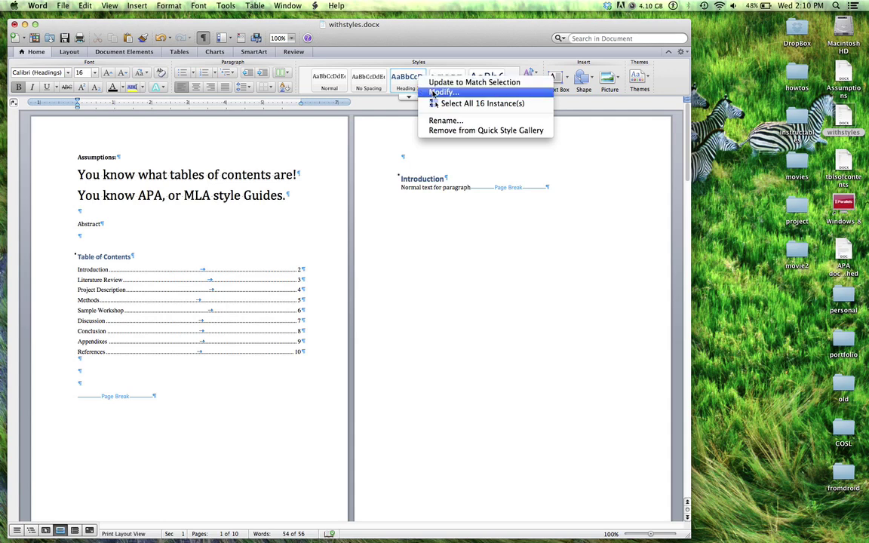
{"action": "left_click", "coordinate": [406, 76]}
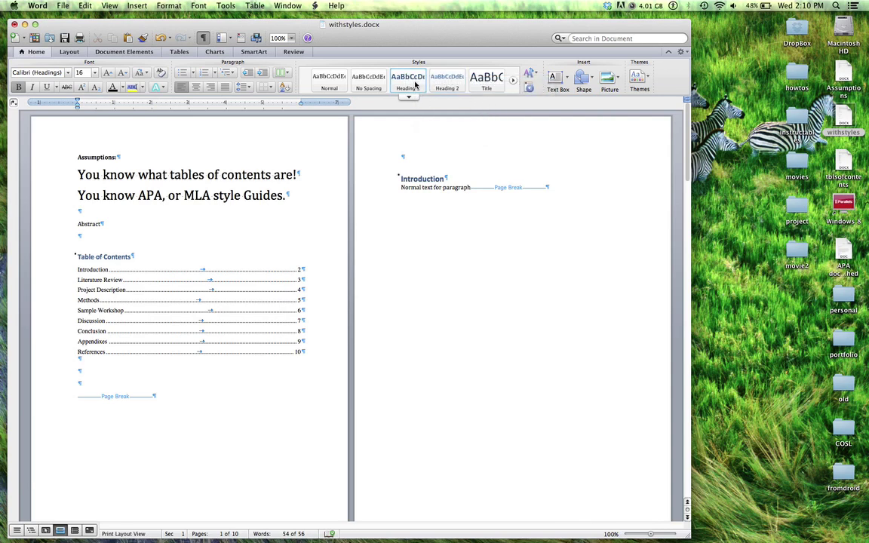
{"action": "right_click", "coordinate": [414, 85]}
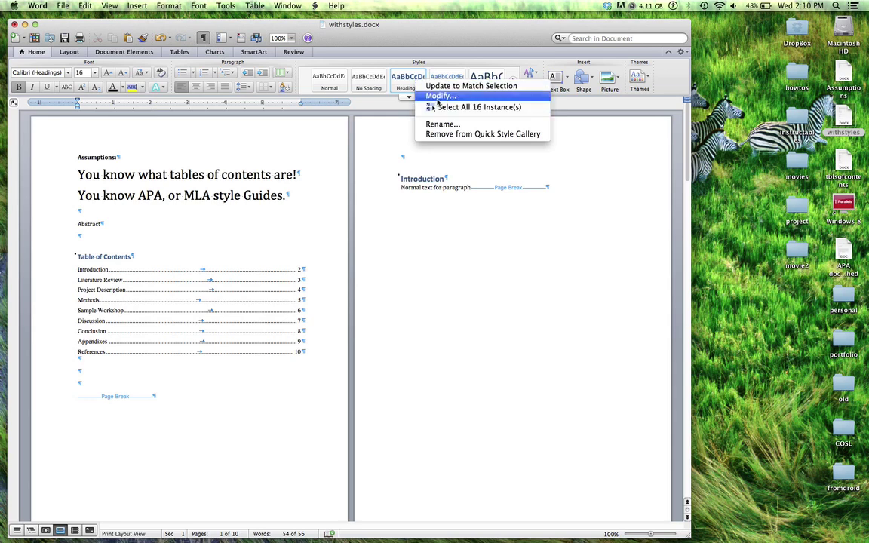
{"action": "left_click", "coordinate": [438, 98]}
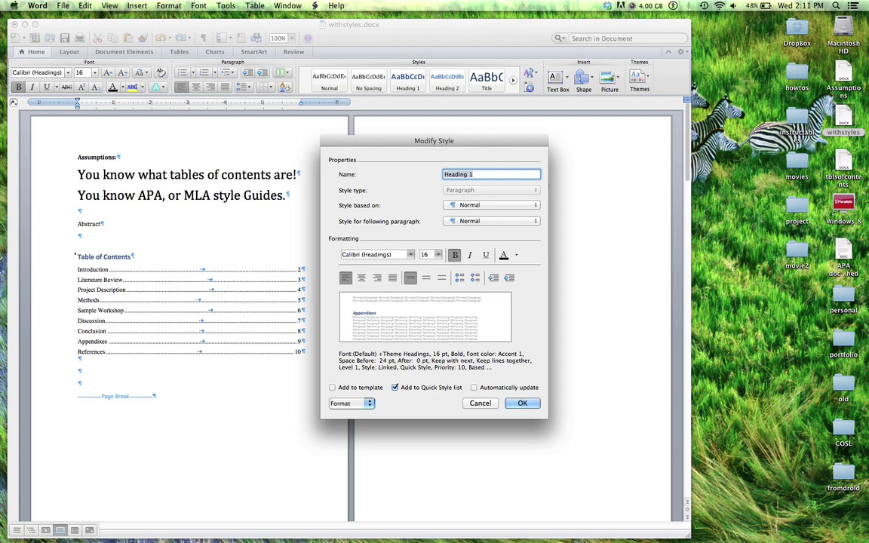
{"action": "type", "text": "APA style table h1"}
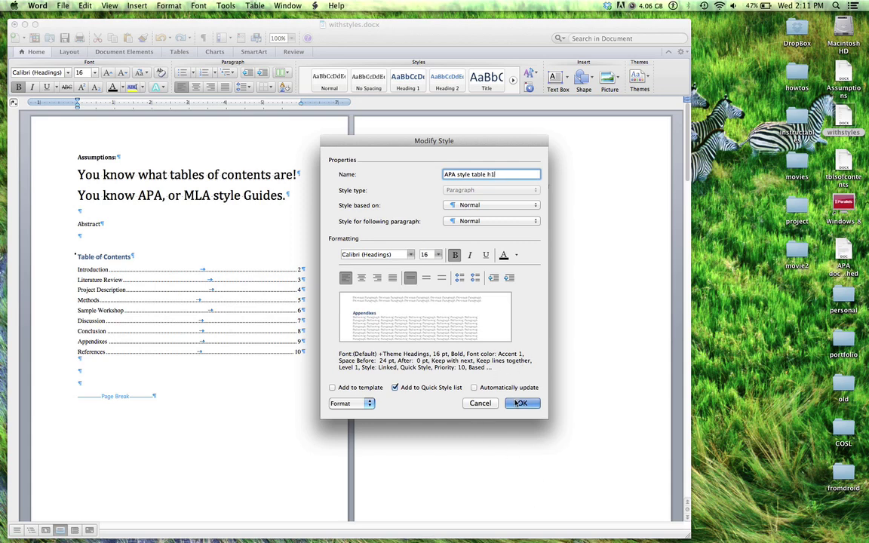
{"action": "key", "text": "Return"}
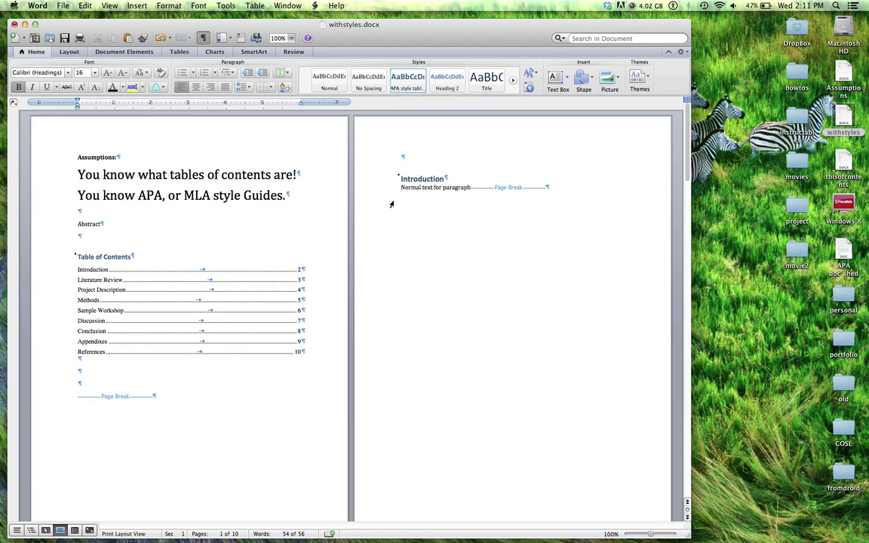
Close withstyles.docx without saving, then close the tblsofcontents.docx window
{"action": "left_click", "coordinate": [14, 24]}
{"action": "left_click", "coordinate": [301, 92]}
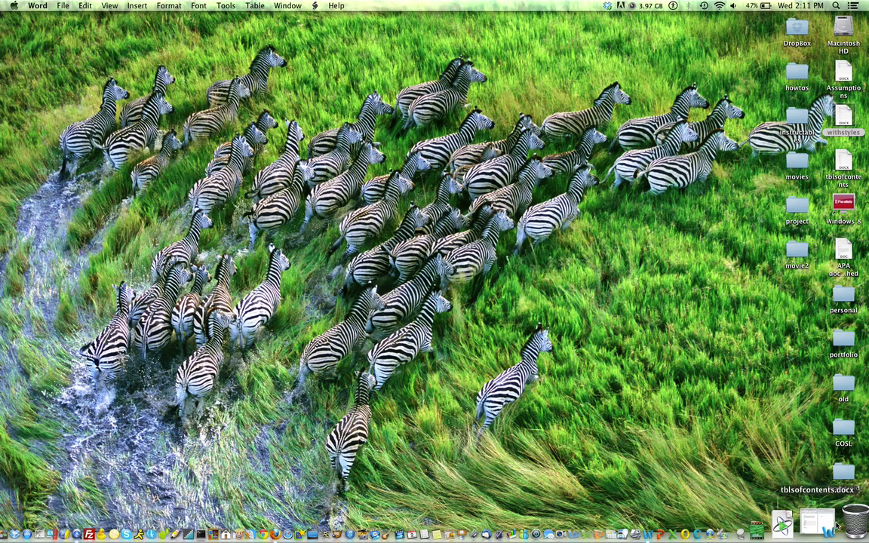
{"action": "left_click", "coordinate": [830, 526]}
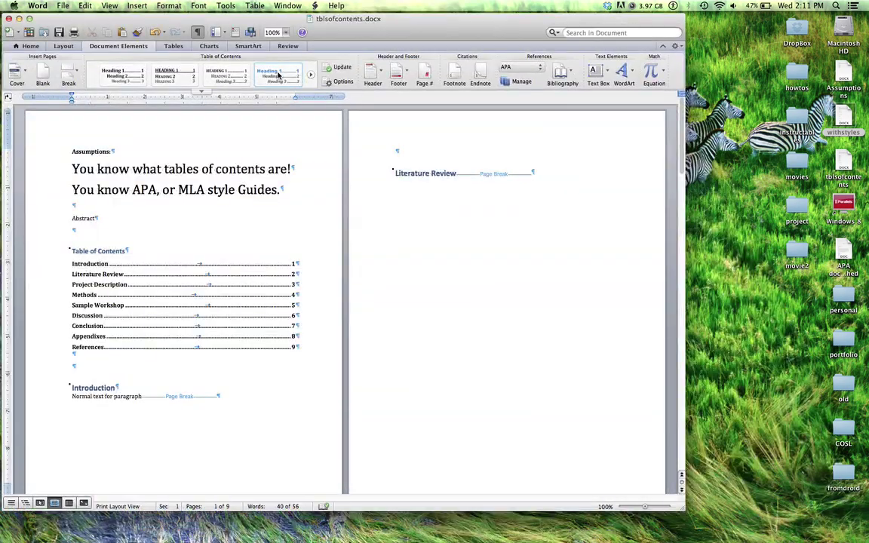
{"action": "key", "text": "super+q"}
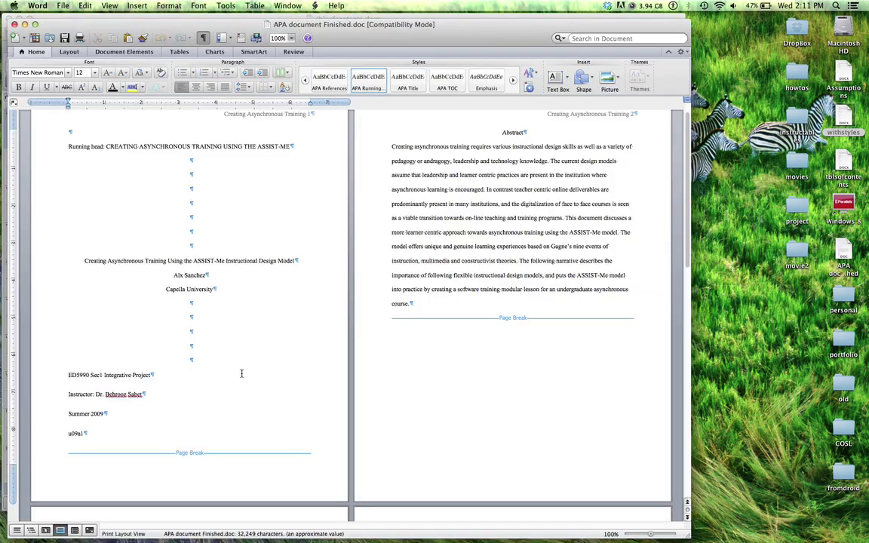
Scroll through the finished APA document's title and abstract pages, then close it
{"action": "scroll", "coordinate": [242, 373], "scroll_direction": "up", "scroll_amount": 1}
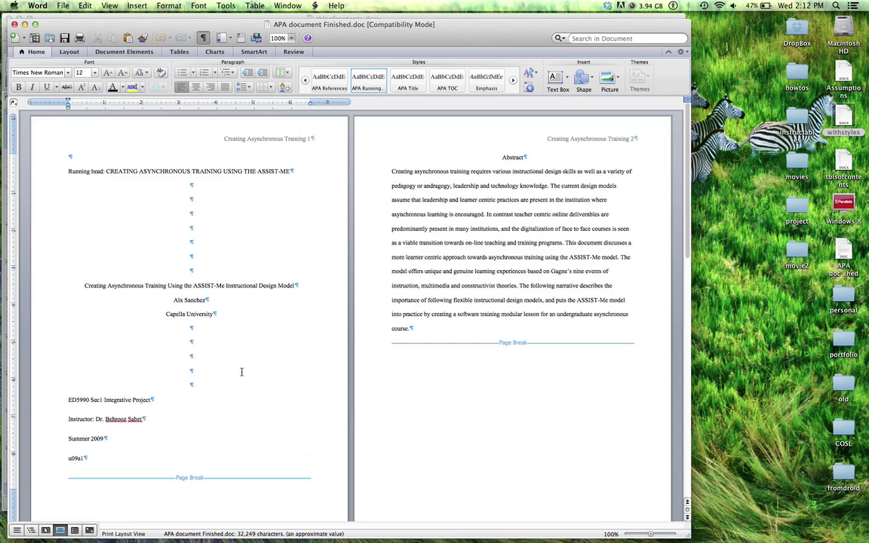
{"action": "scroll", "coordinate": [241, 371], "scroll_direction": "down", "scroll_amount": 13}
{"action": "scroll", "coordinate": [249, 377], "scroll_direction": "up", "scroll_amount": 10}
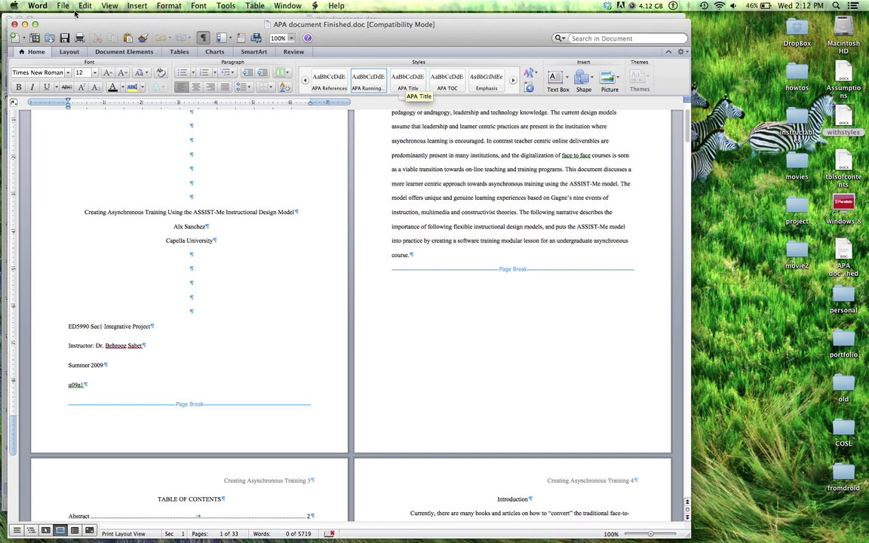
{"action": "left_click", "coordinate": [15, 25]}
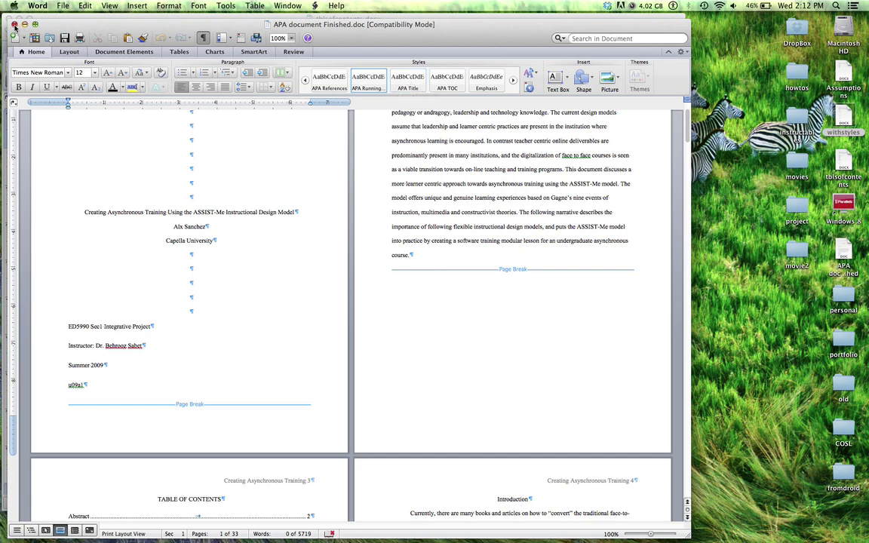